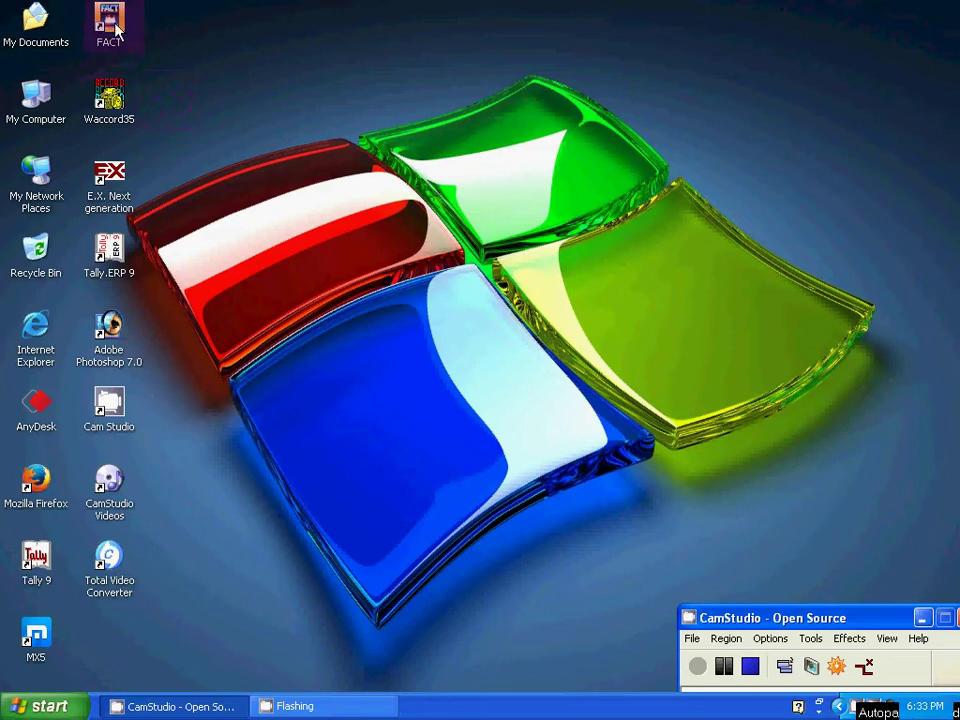
# - Launch FACT from the desktop and dismiss the evaluation copy notice
pyautogui.click(110, 28)
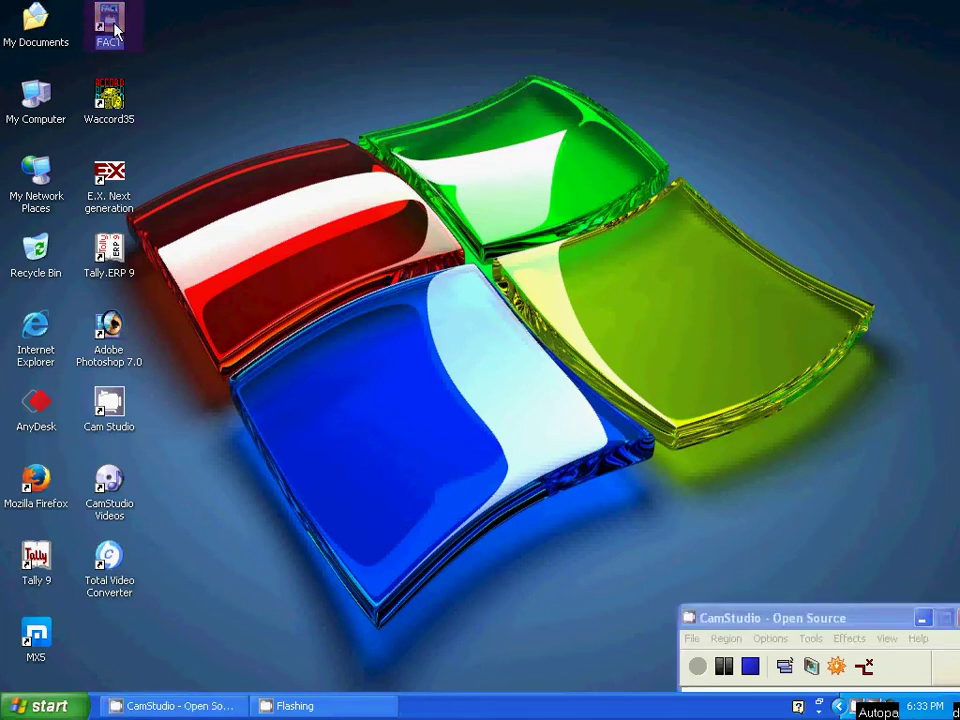
pyautogui.doubleClick(110, 28)
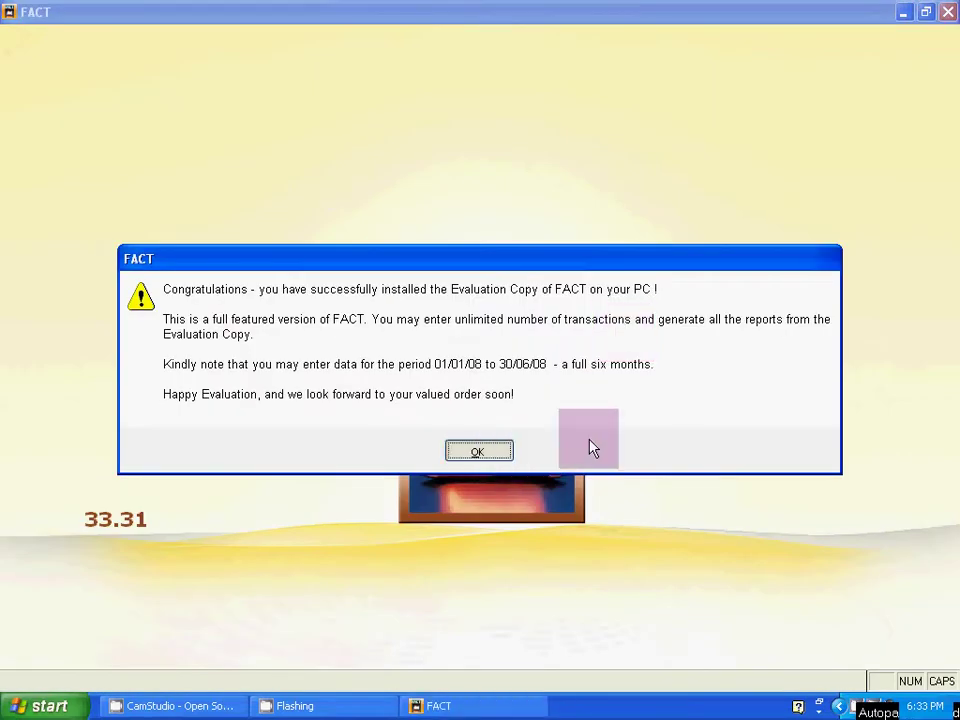
pyautogui.press('Return')
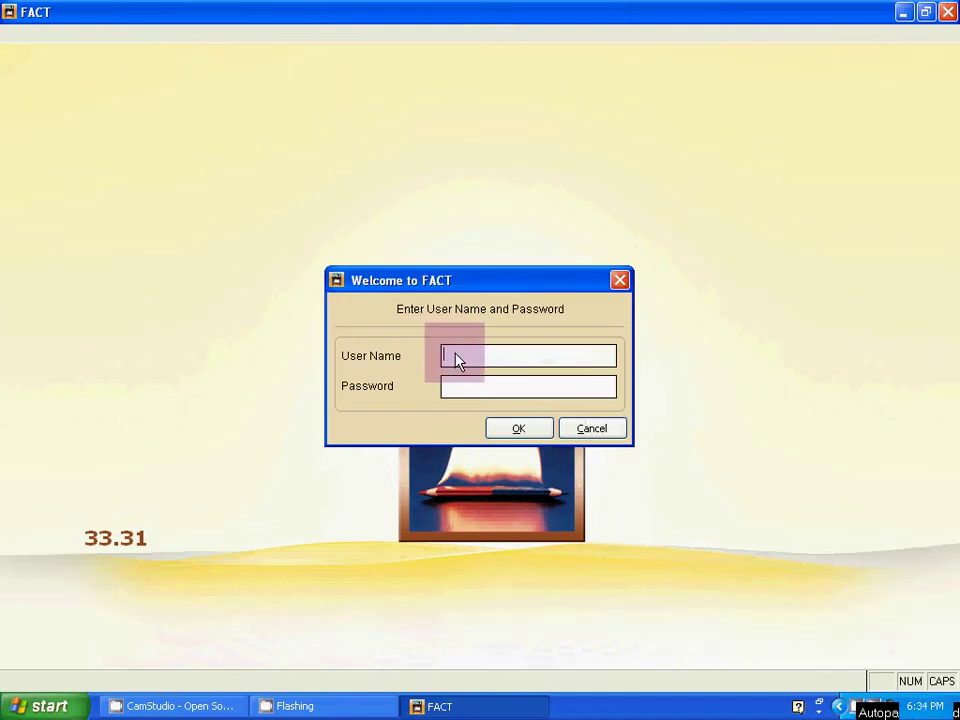
# - Log in as SUPERUSER with the account password and open the DFAS BATCH S2 account
pyautogui.write('SUPERUSER')
pyautogui.press('Tab')
pyautogui.write('*****')
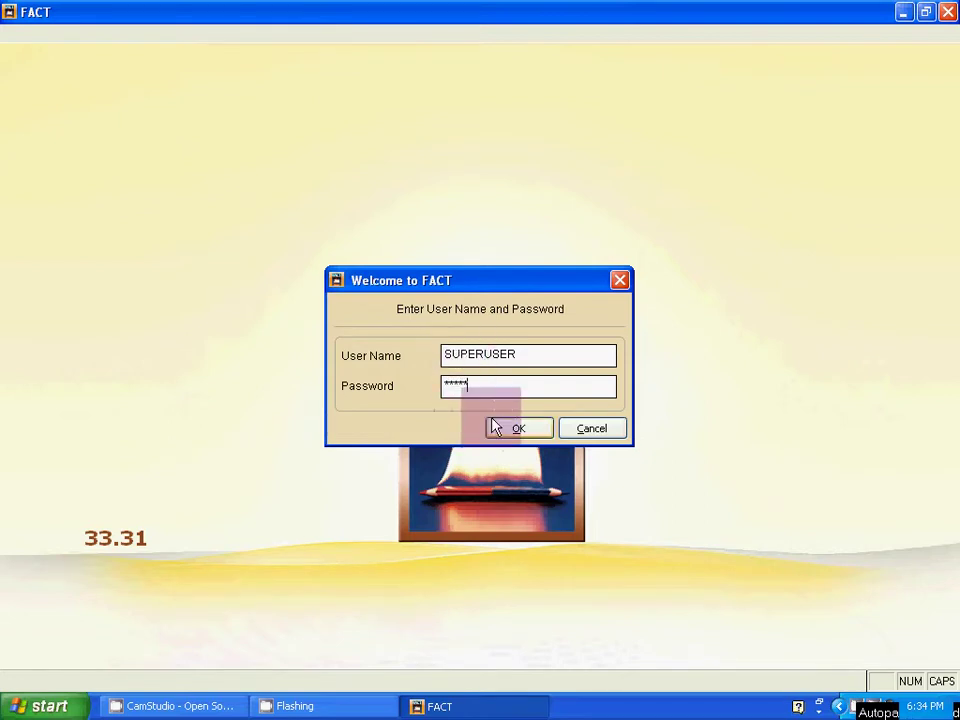
pyautogui.click(518, 428)
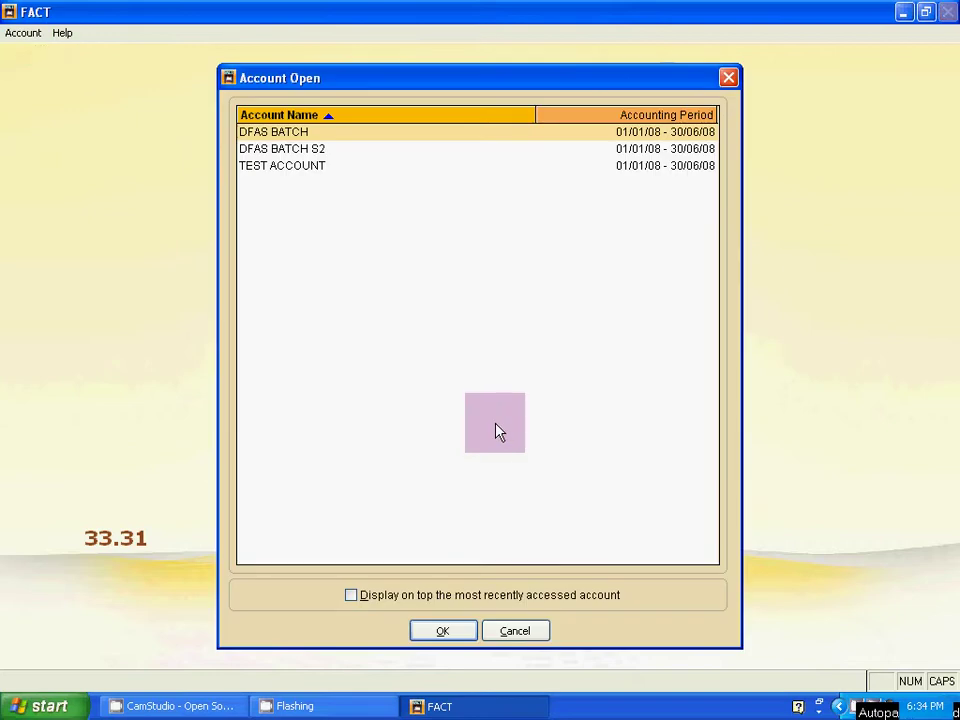
pyautogui.click(282, 152)
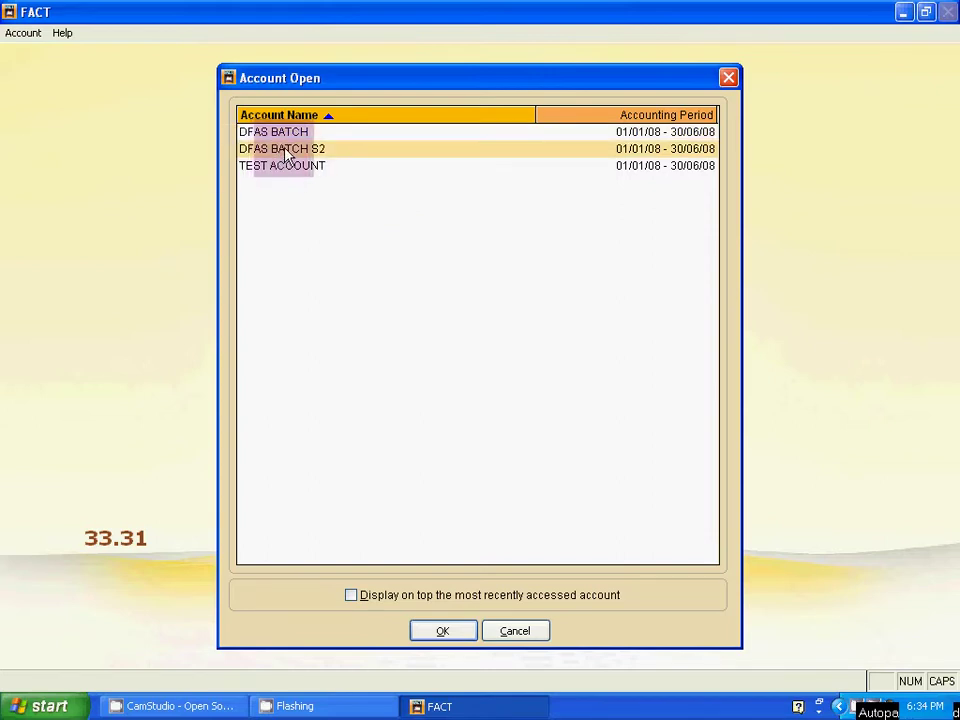
pyautogui.click(441, 631)
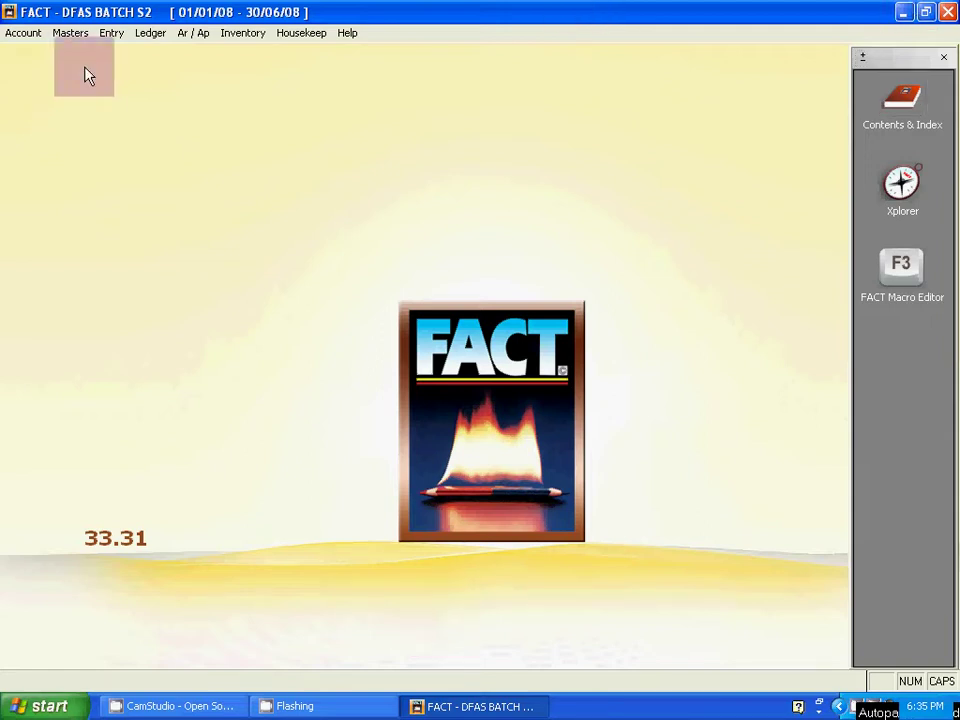
# - Open the General Ledger master of the chart of accounts
pyautogui.click(75, 40)
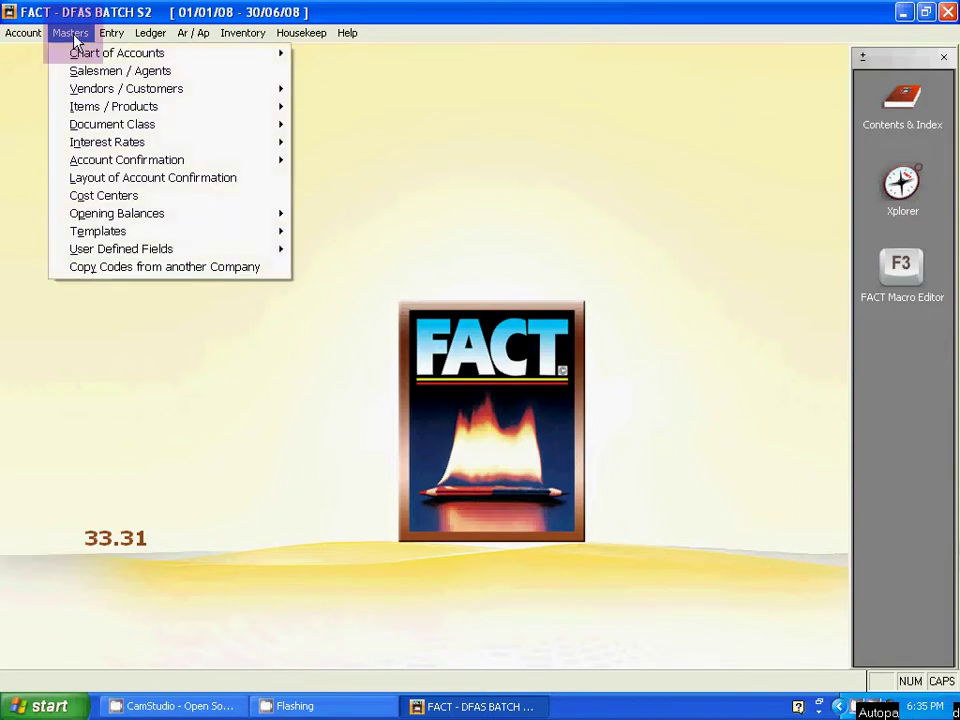
pyautogui.moveTo(102, 55)
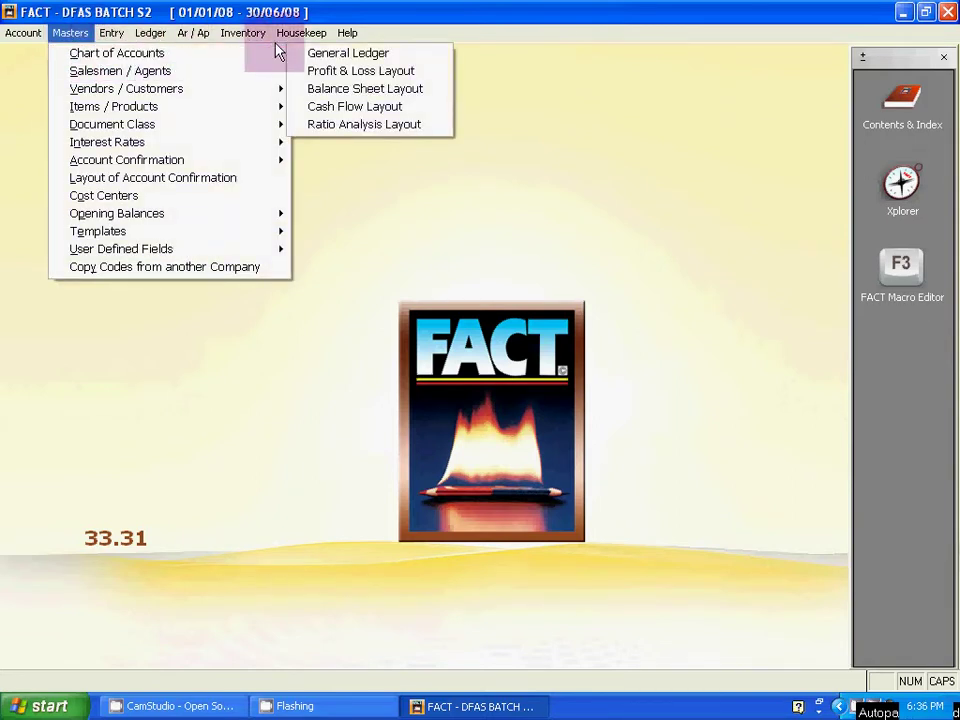
pyautogui.moveTo(292, 36)
pyautogui.click(74, 38)
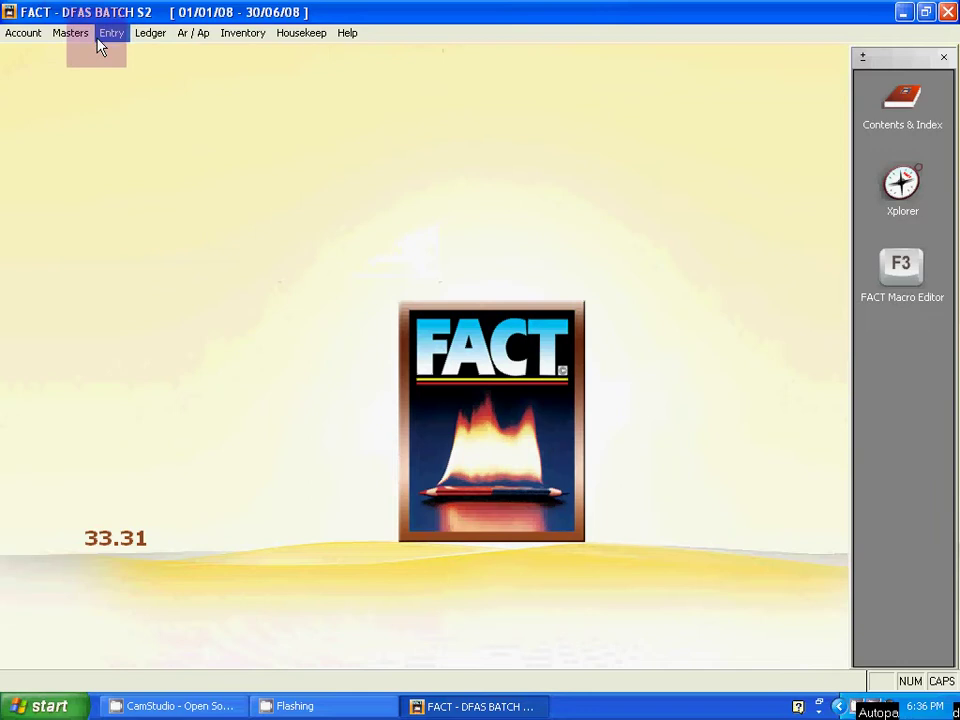
pyautogui.click(75, 40)
pyautogui.moveTo(180, 62)
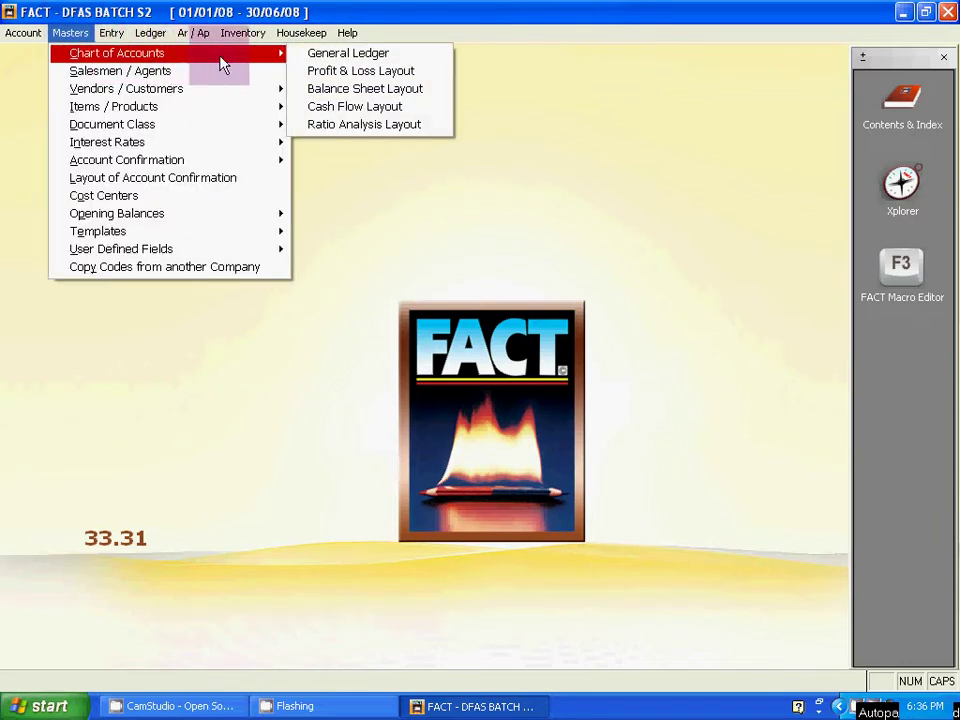
pyautogui.click(298, 56)
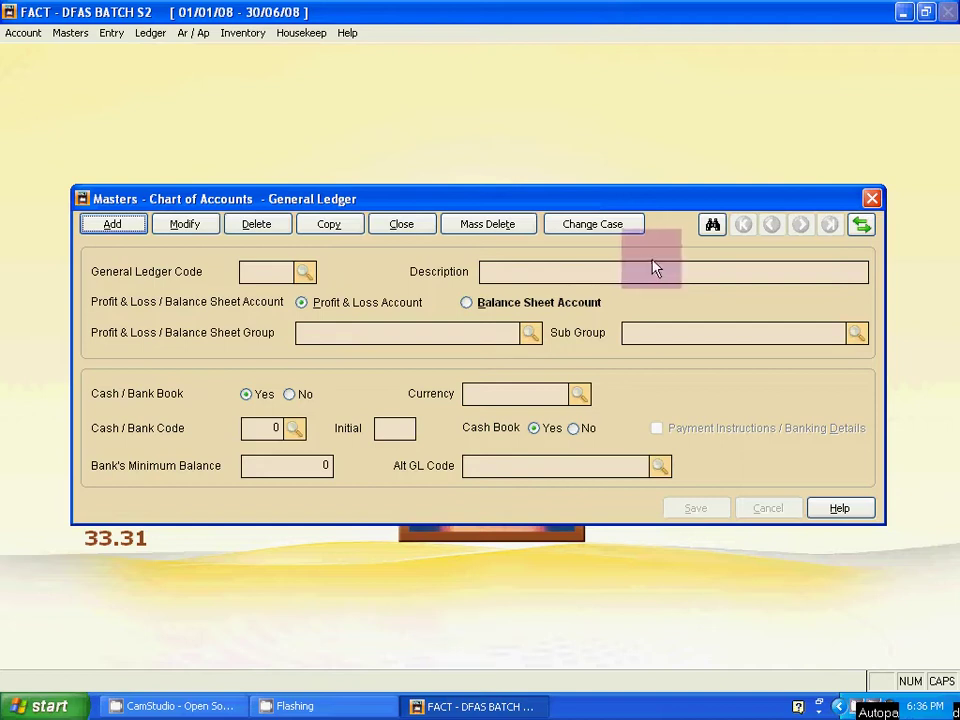
# - Add general ledger code B01 with the description PROFIT & LOSS ACCOUNT as a balance sheet account and save it
pyautogui.click(111, 231)
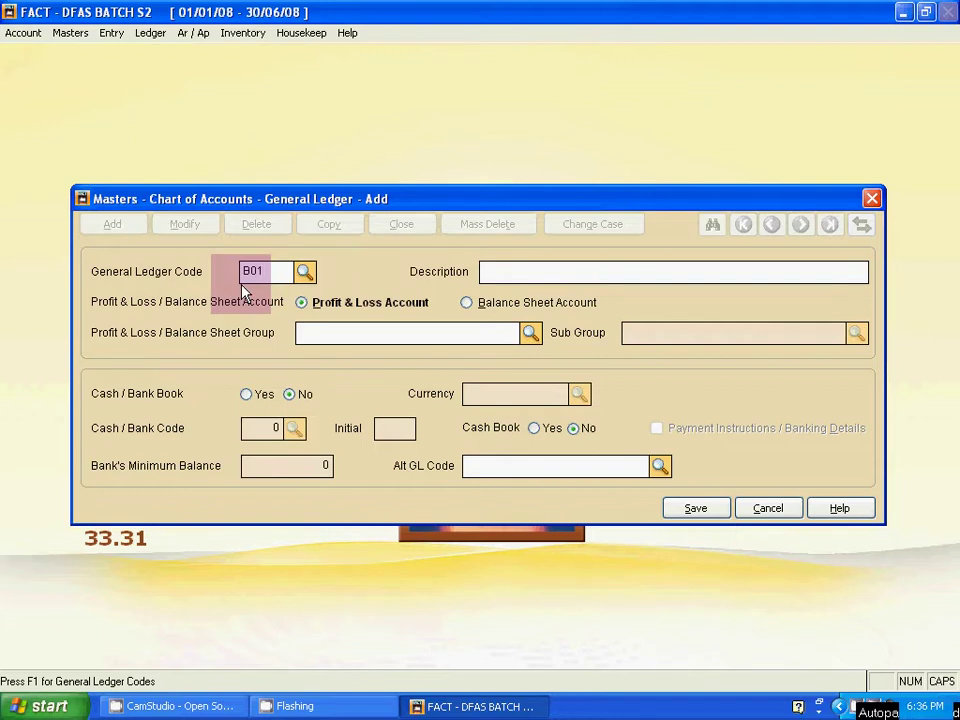
pyautogui.press('Return')
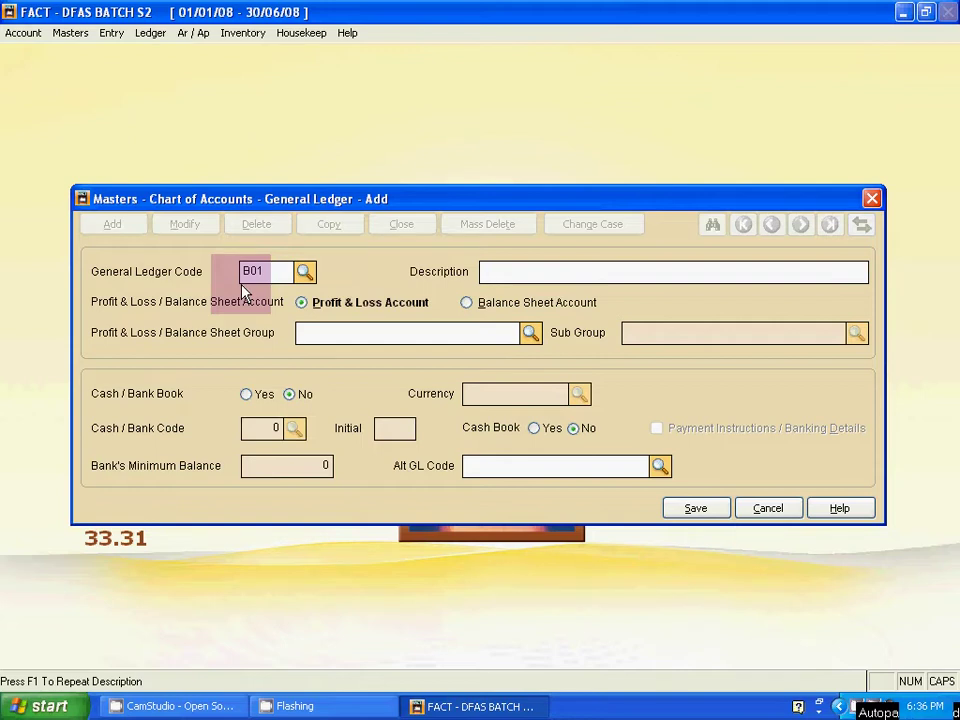
pyautogui.write('PROFIT & LOSS ACCOUNT')
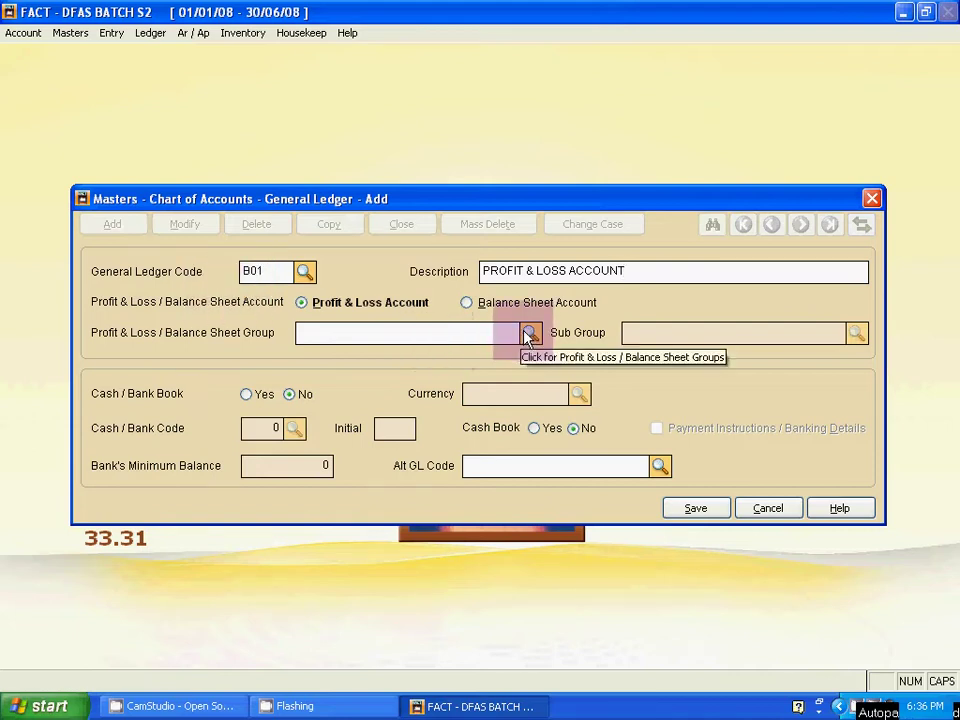
pyautogui.click(470, 303)
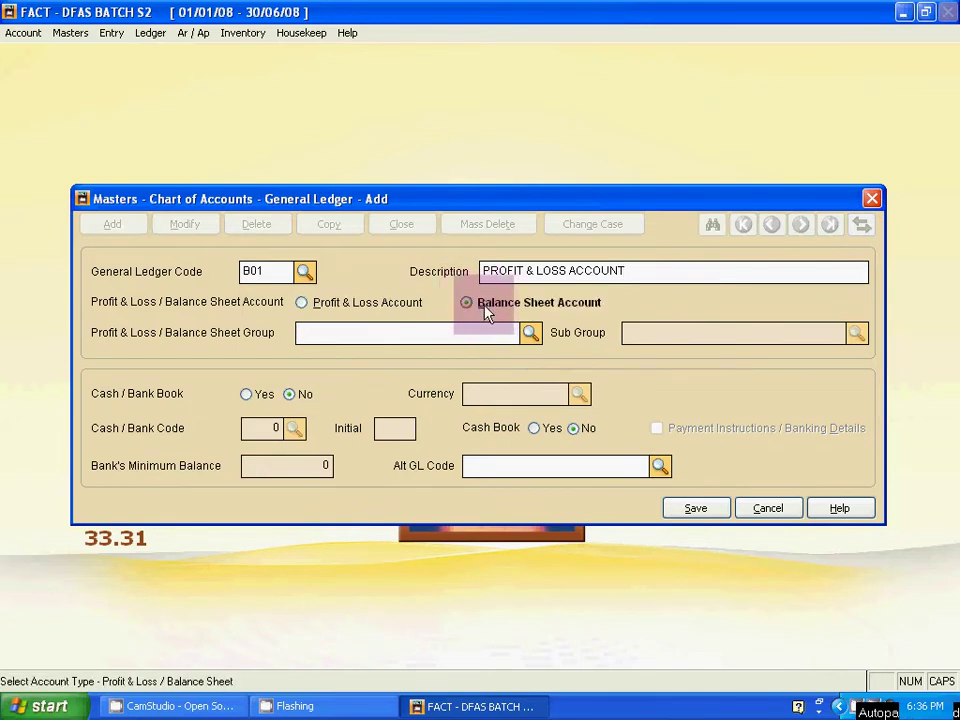
pyautogui.click(690, 510)
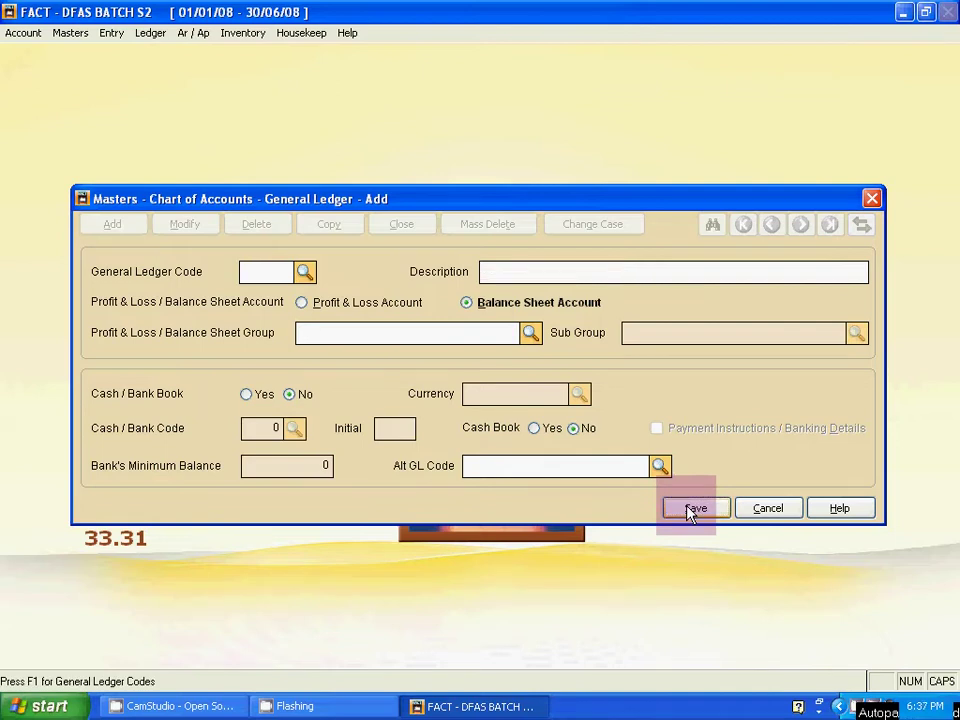
# - Enter a new balance sheet ledger with code B02 and the description CASH ACCOUNT
pyautogui.write('B02')
pyautogui.press('Return')
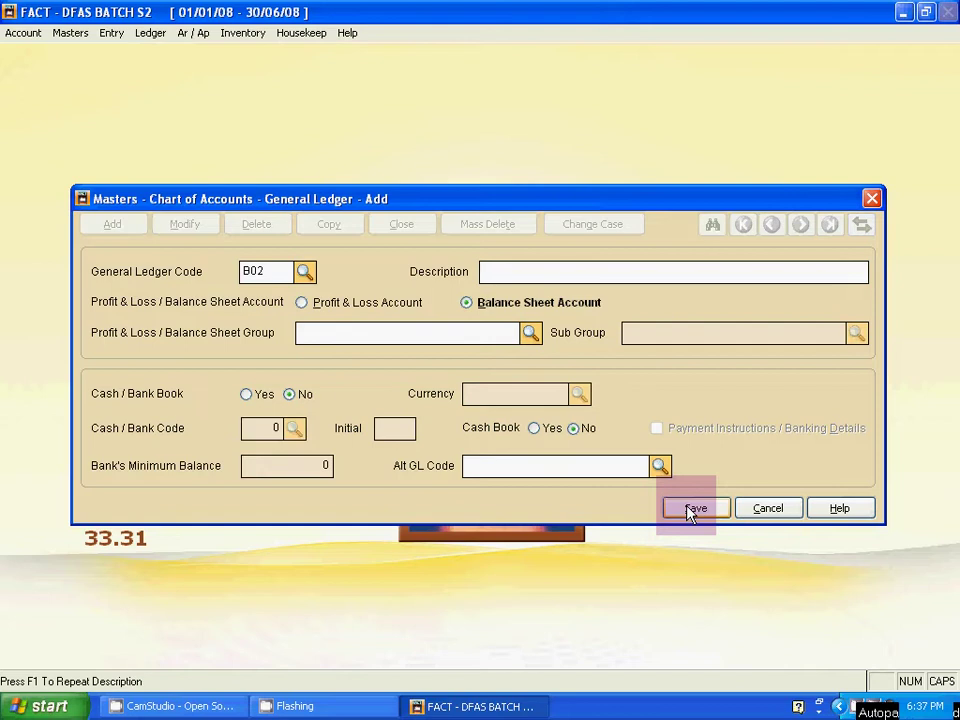
pyautogui.write('CASH ACCOUN')
pyautogui.write('T')
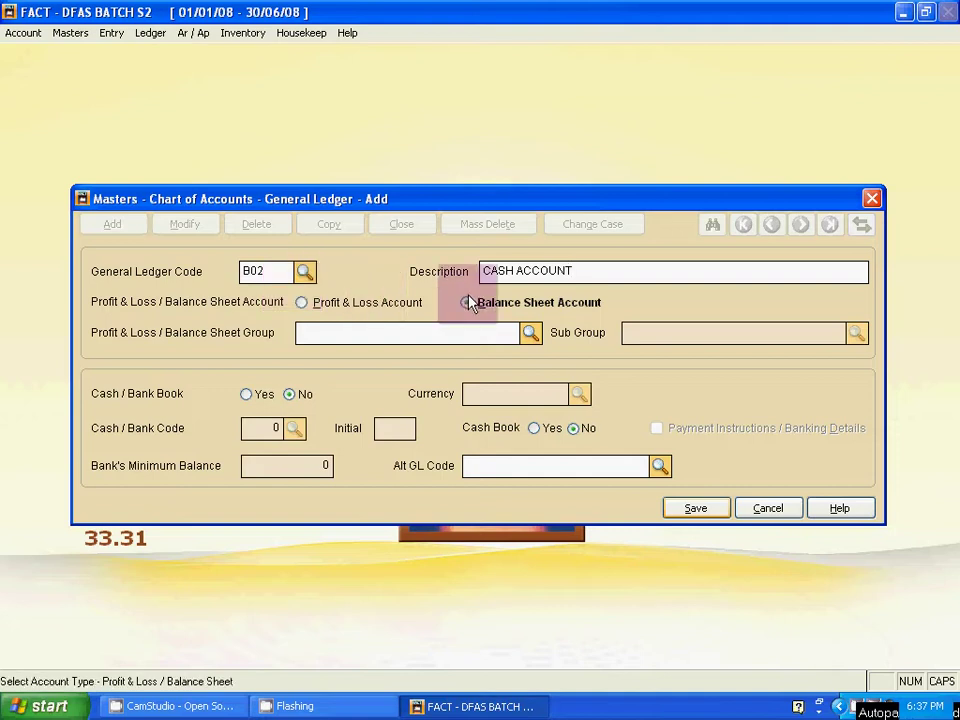
pyautogui.press('Tab')
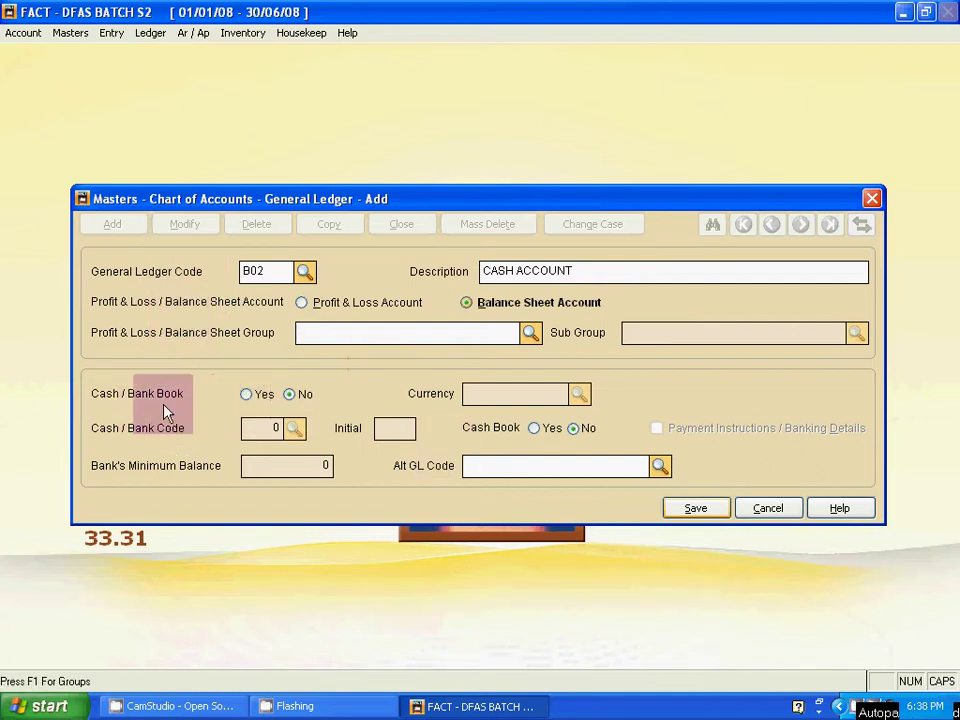
# - Make CASH ACCOUNT a cash/bank book with code 1 and initial CASH, mark it as a cash book and save the ledger
pyautogui.click(245, 396)
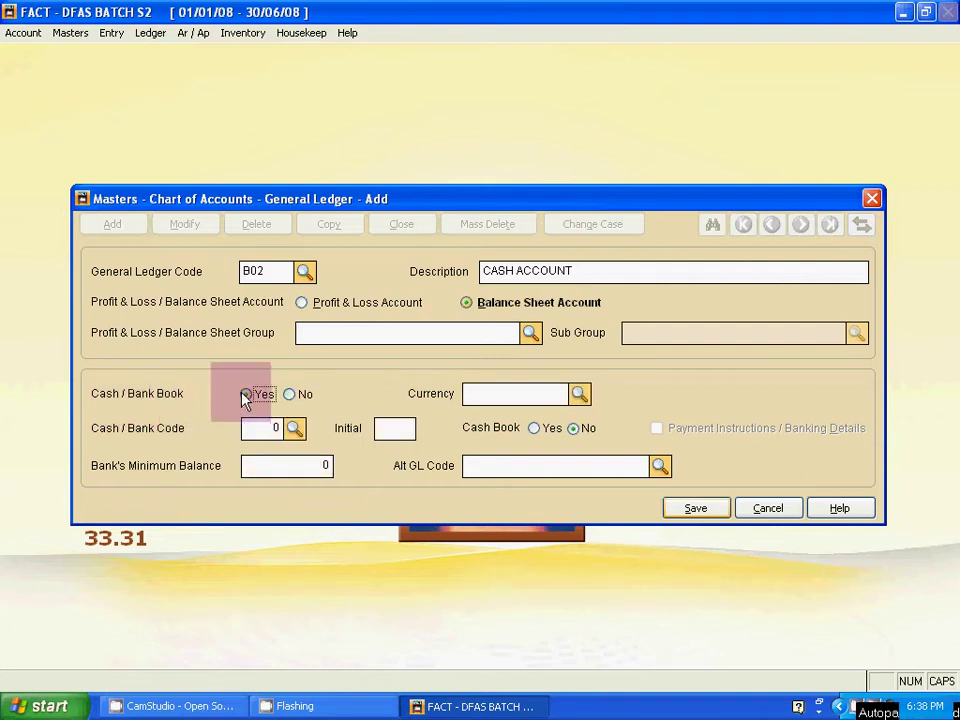
pyautogui.press('Tab')
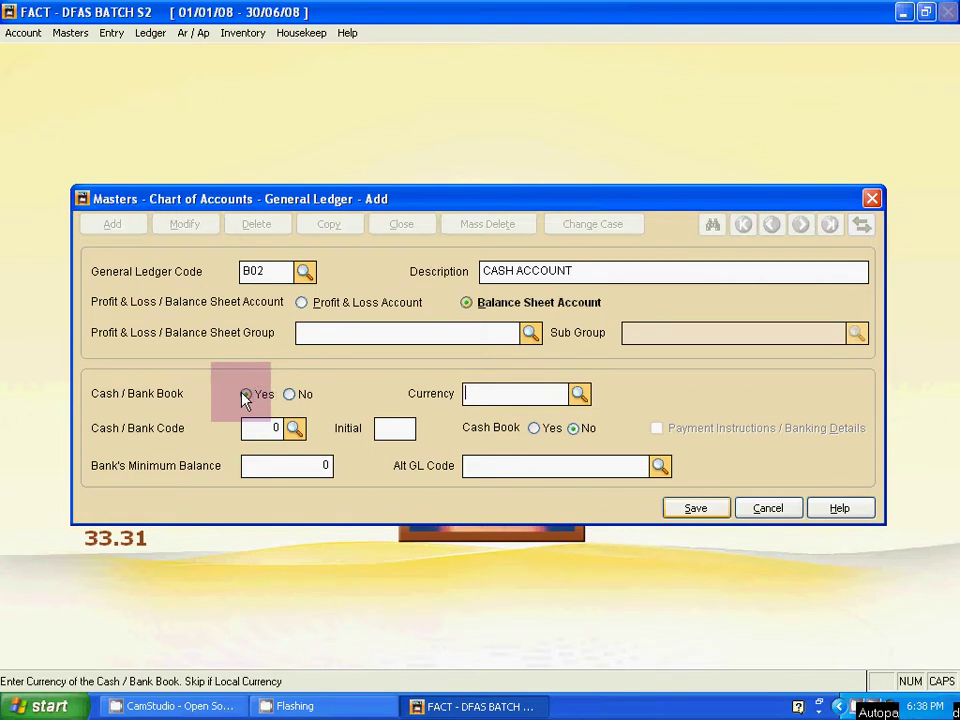
pyautogui.press('Tab')
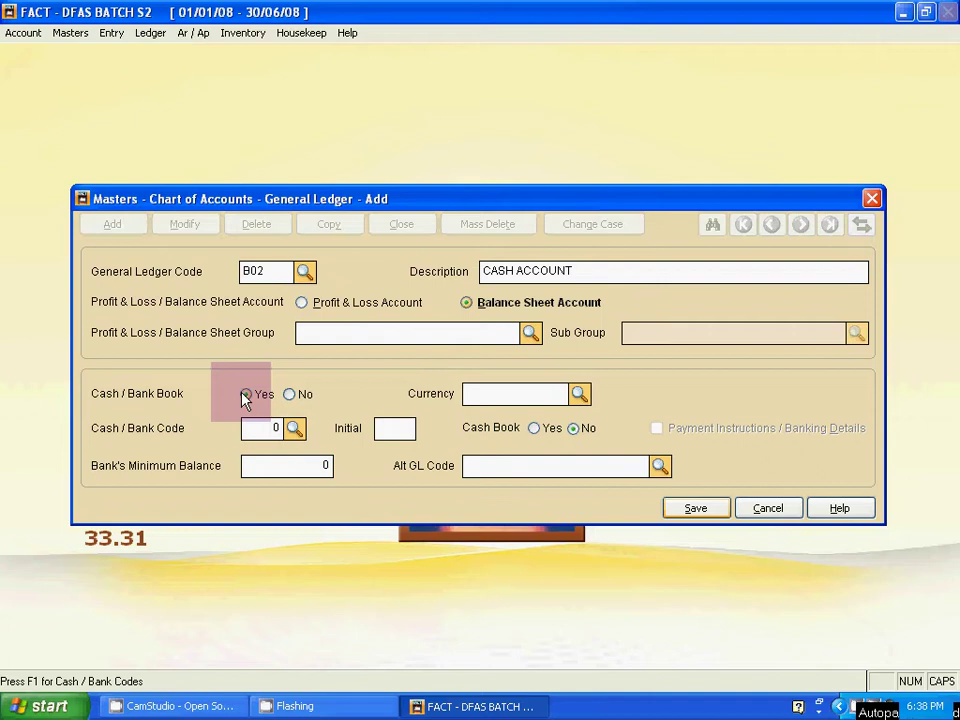
pyautogui.write('1')
pyautogui.press('Return')
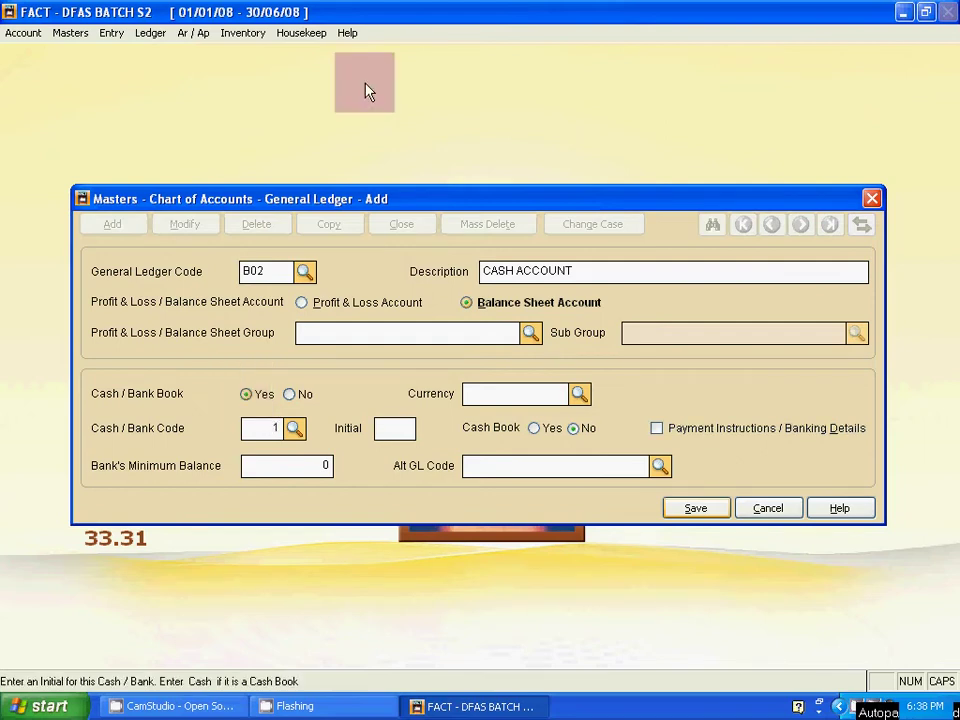
pyautogui.click(553, 293)
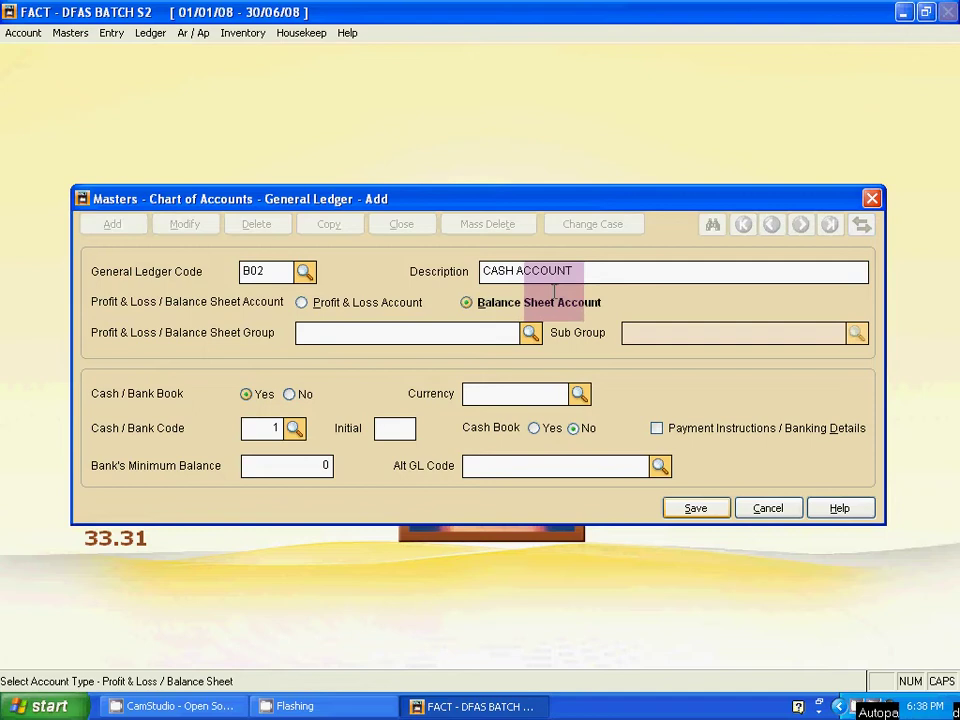
pyautogui.write('CASH')
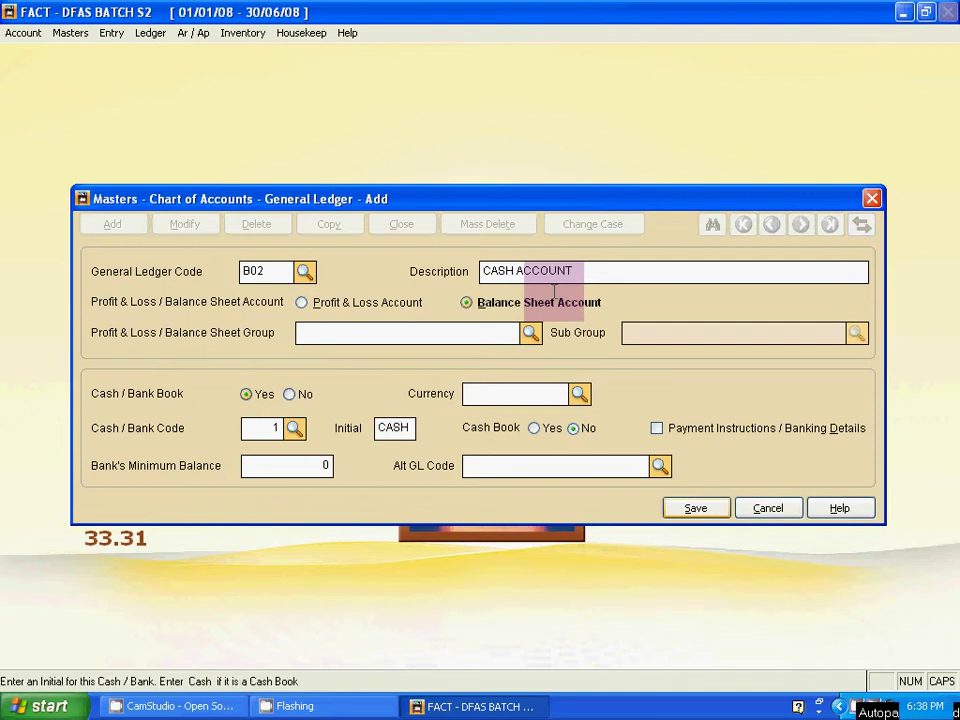
pyautogui.press('Tab')
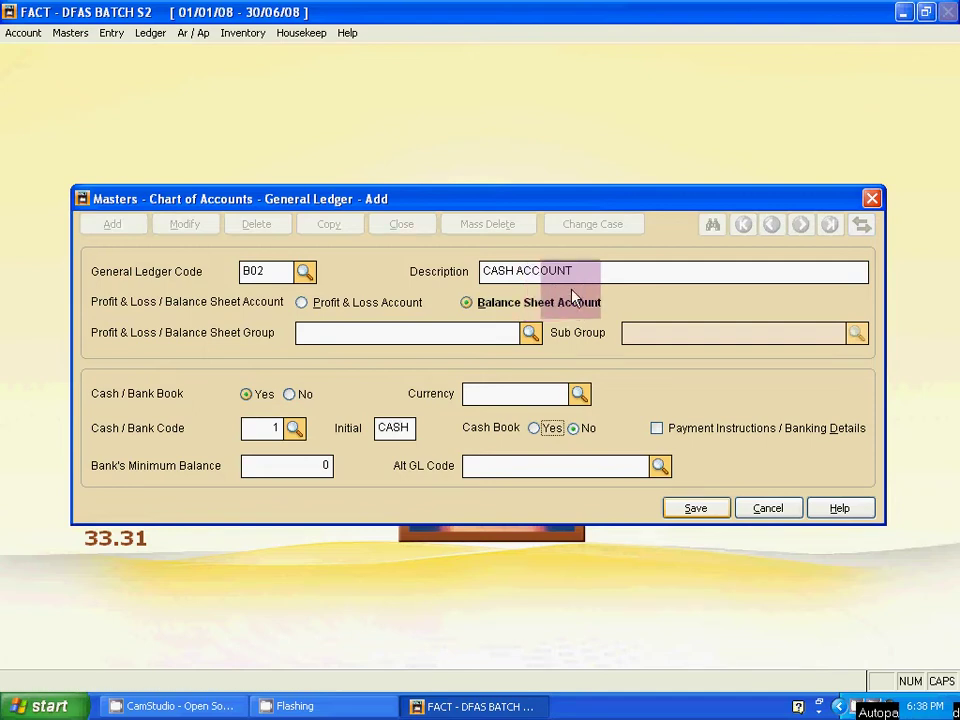
pyautogui.click(532, 435)
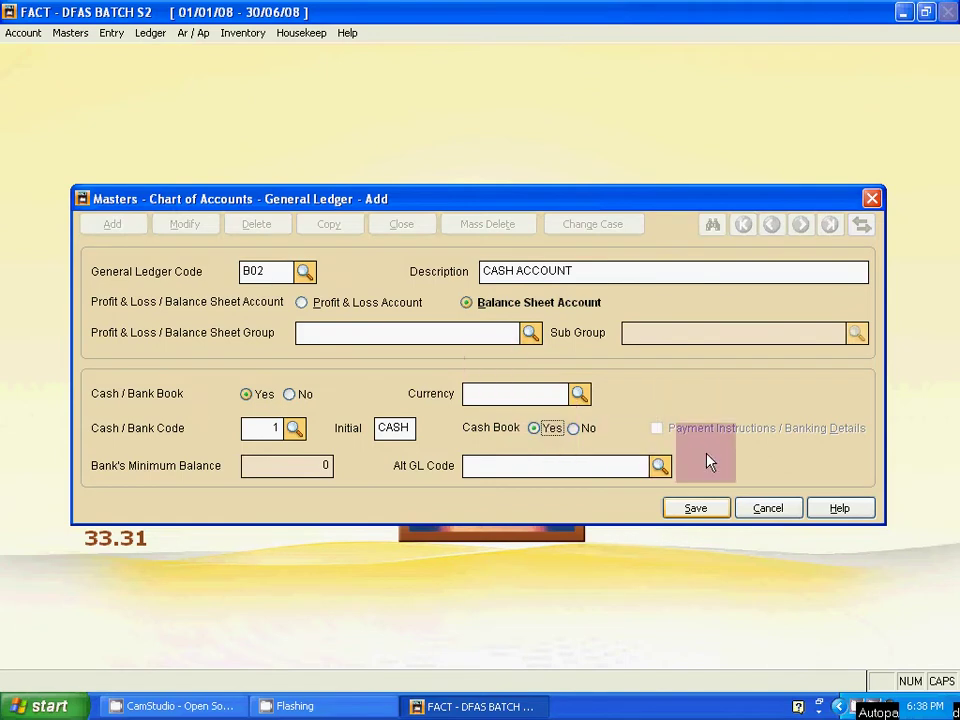
pyautogui.click(692, 509)
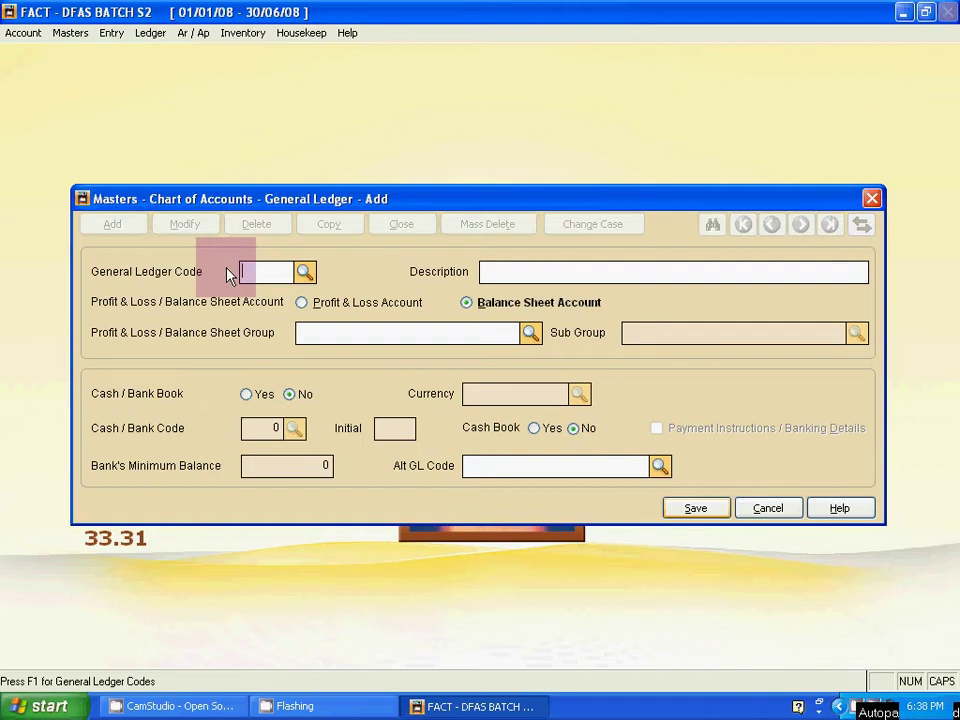
# - Add general ledger code B03 with the description CONTRA ACCOUNT as a balance sheet account and save it
pyautogui.write('B03')
pyautogui.press('Return')
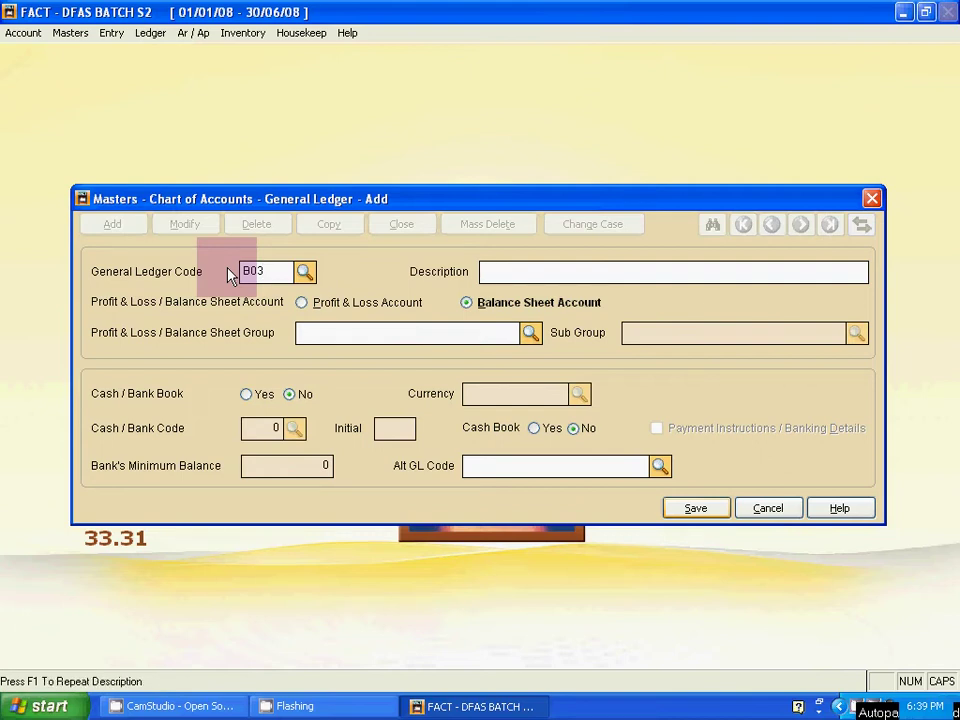
pyautogui.write('CONTRA ACCOUNT')
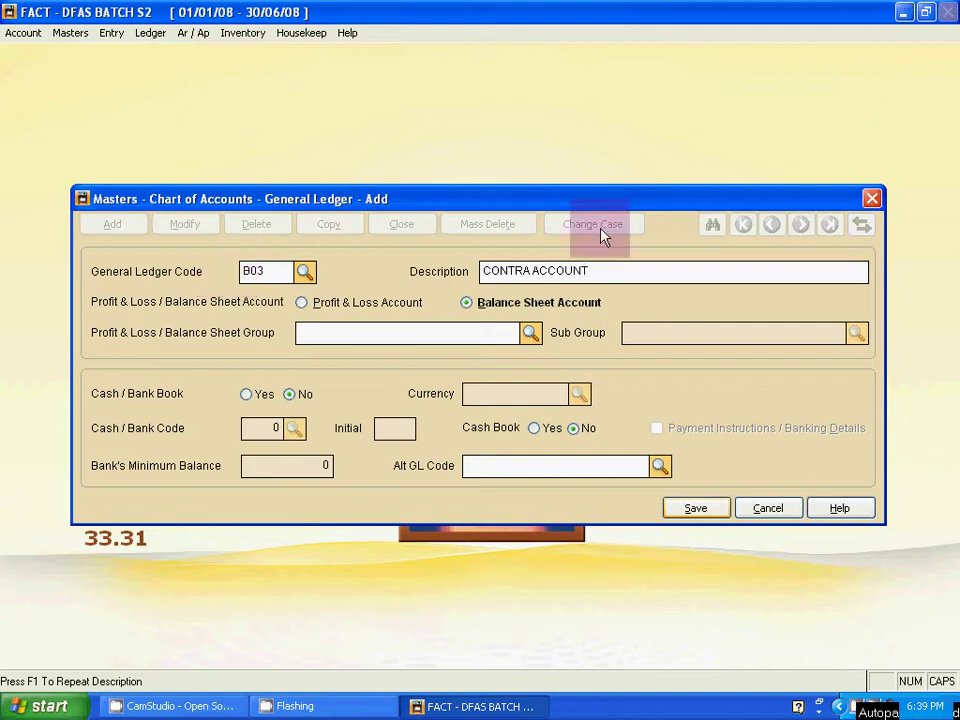
pyautogui.press('Return')
pyautogui.press('Return')
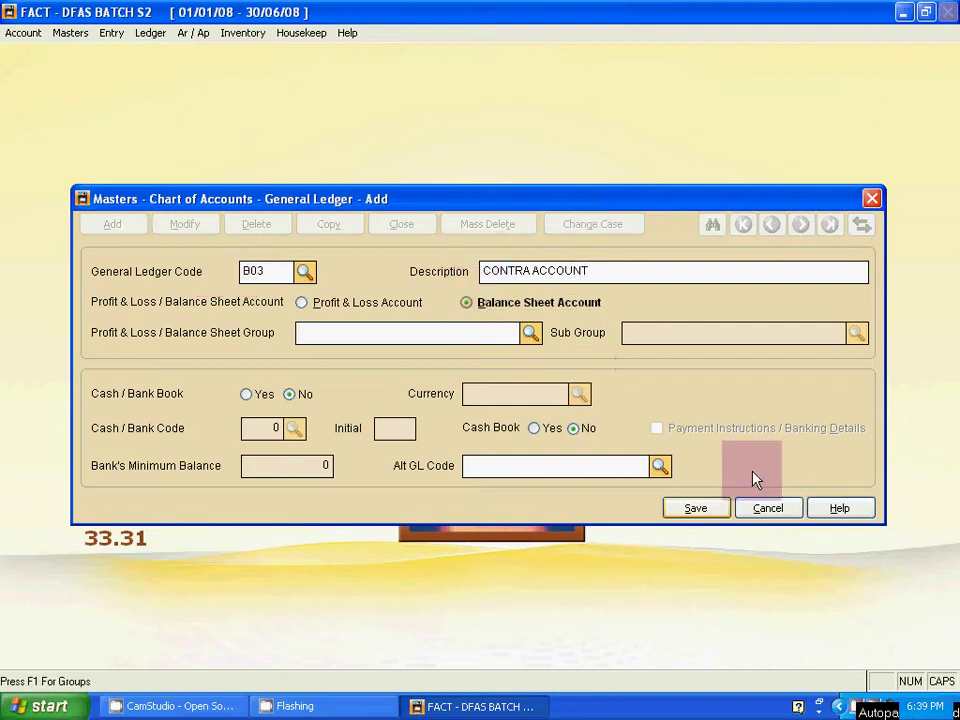
pyautogui.click(252, 272)
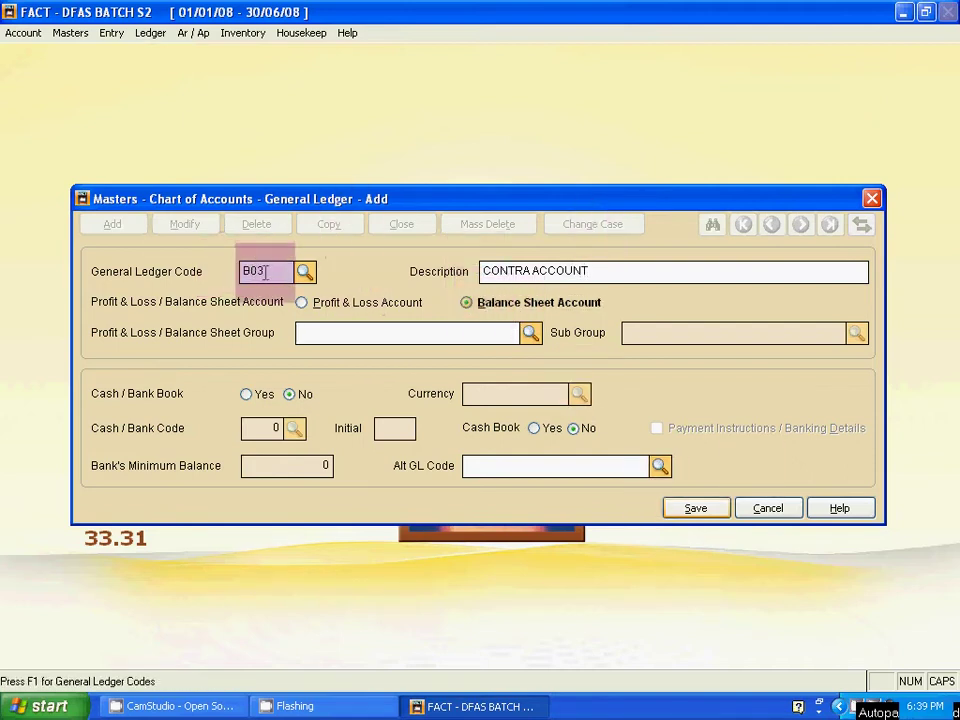
pyautogui.click(508, 273)
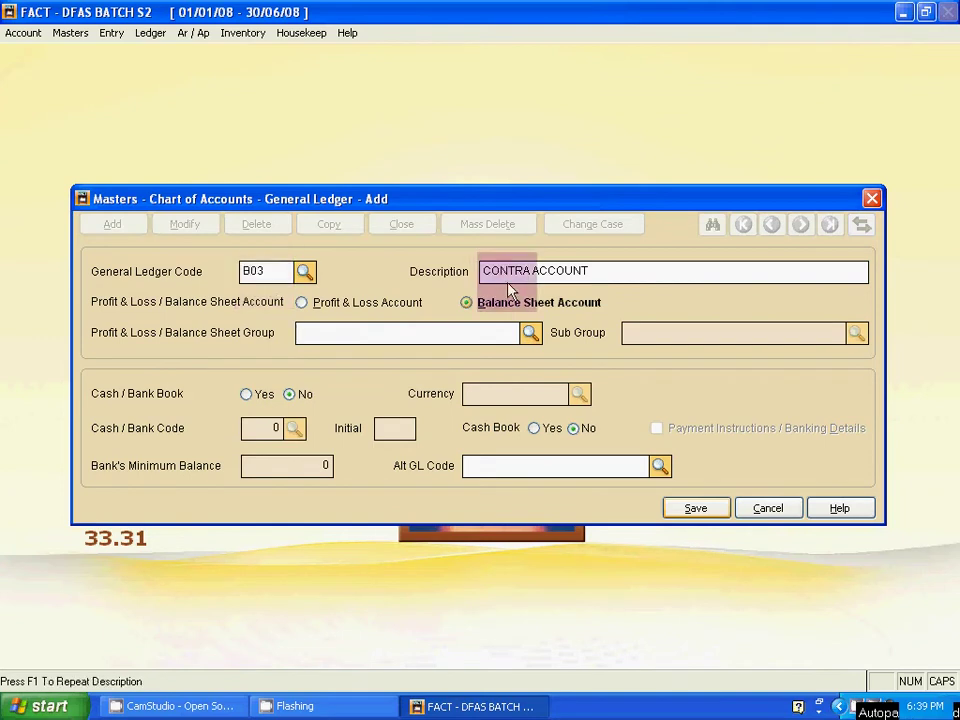
pyautogui.click(704, 508)
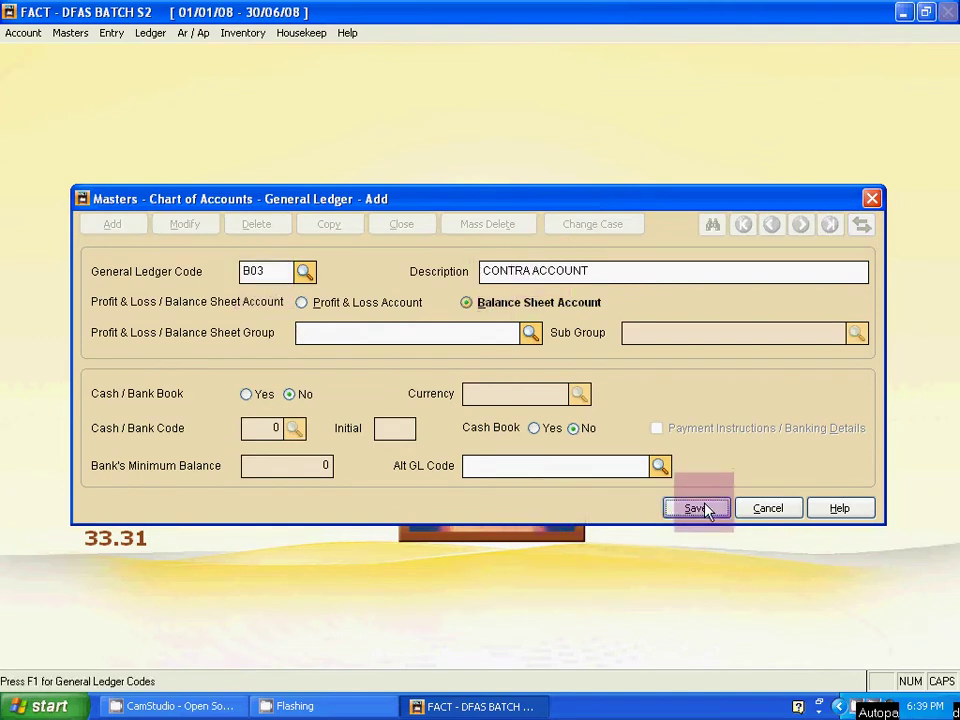
# - Add general ledger code B04 with the description CLOSING STOCK (BALANCE SHEET) as a balance sheet account and save it
pyautogui.write('B')
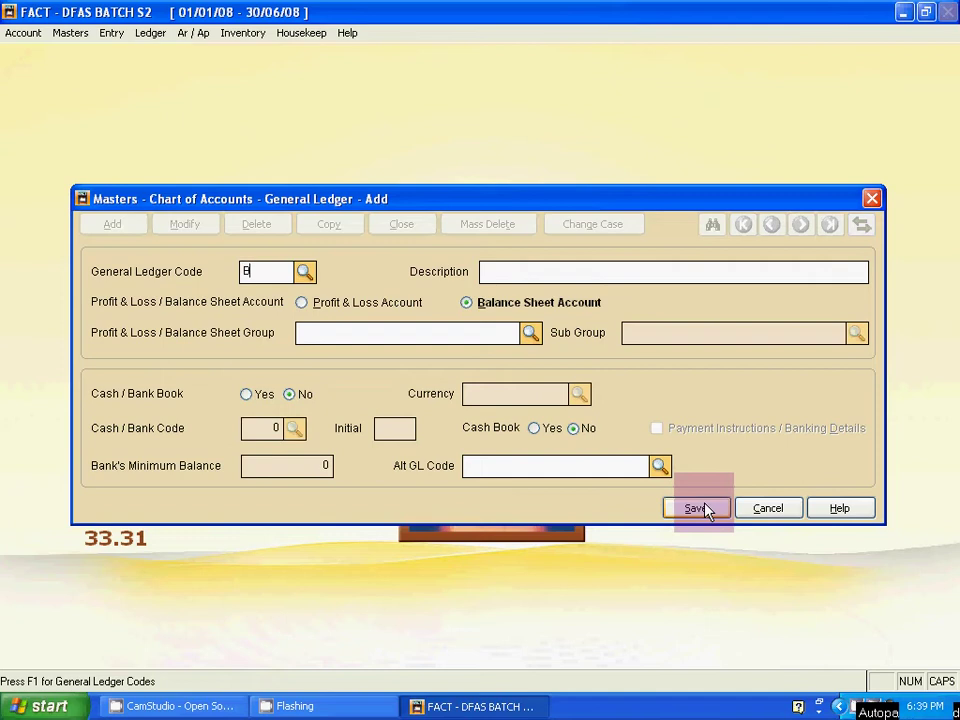
pyautogui.write('04')
pyautogui.press('Return')
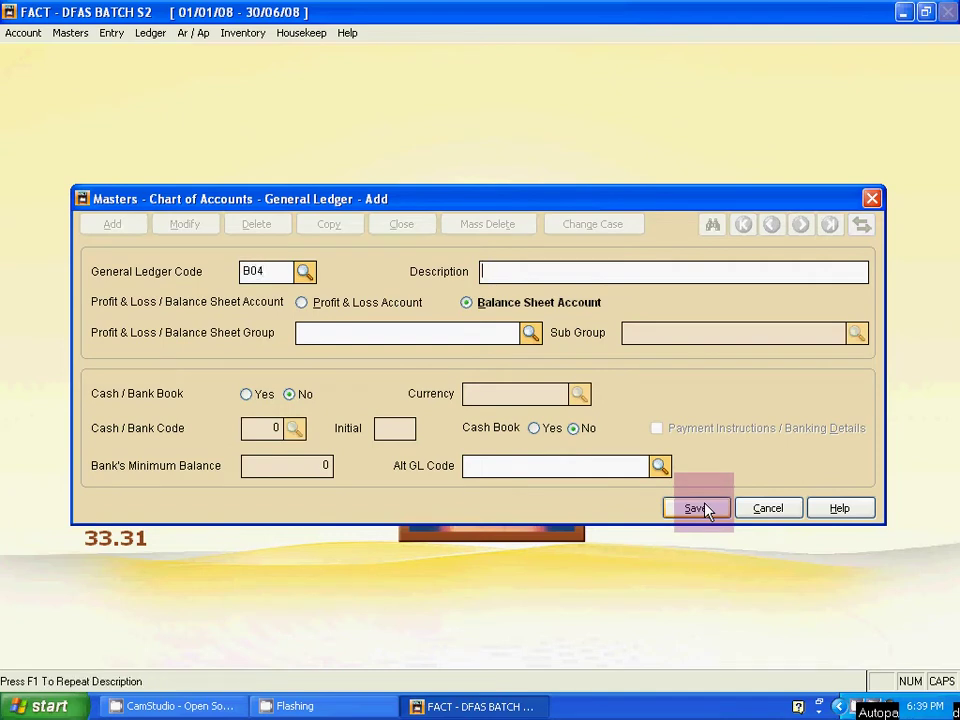
pyautogui.write('CLOSING STOCK')
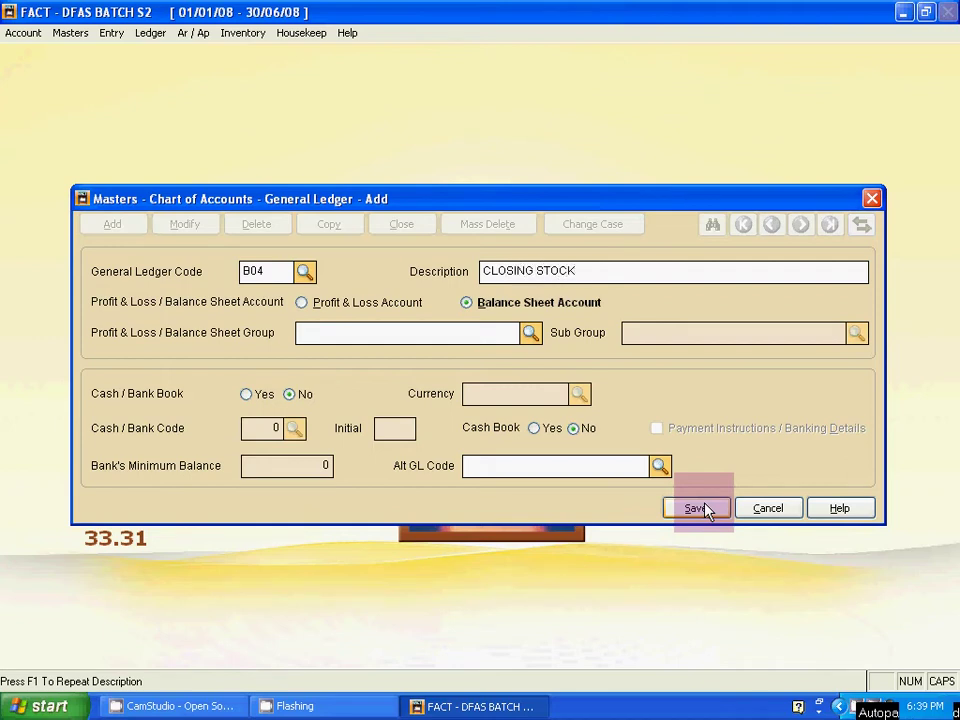
pyautogui.write(' (BALANCE SHEET')
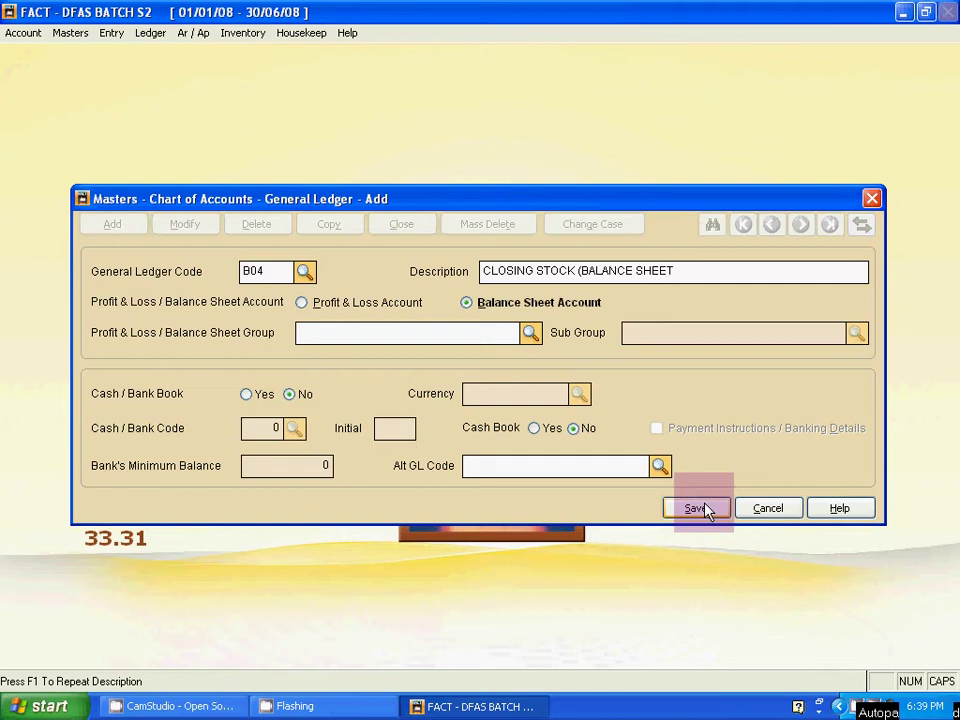
pyautogui.write(')')
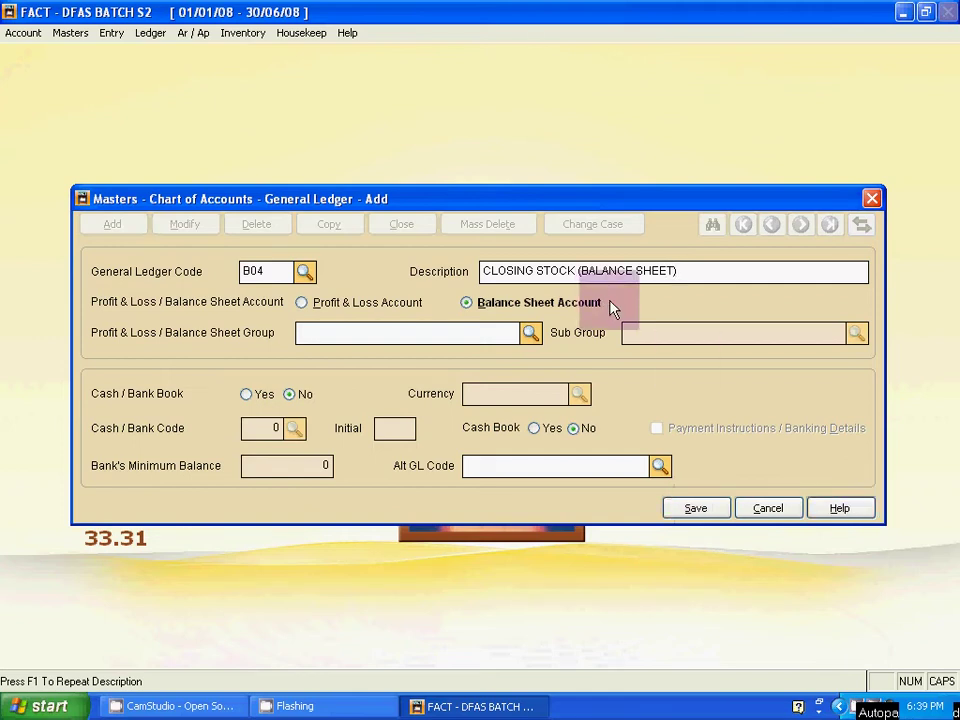
pyautogui.click(692, 512)
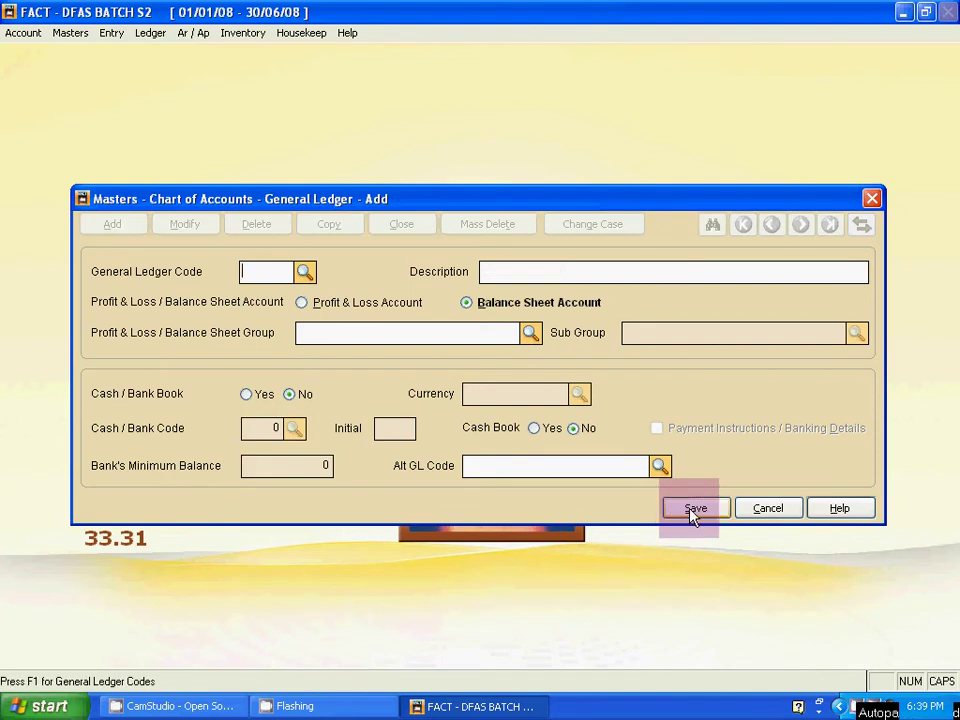
# - Add general ledger code B05 with the description TRADE DEBTORS as a balance sheet account and save it
pyautogui.write('B05')
pyautogui.press('Tab')
pyautogui.write('TR')
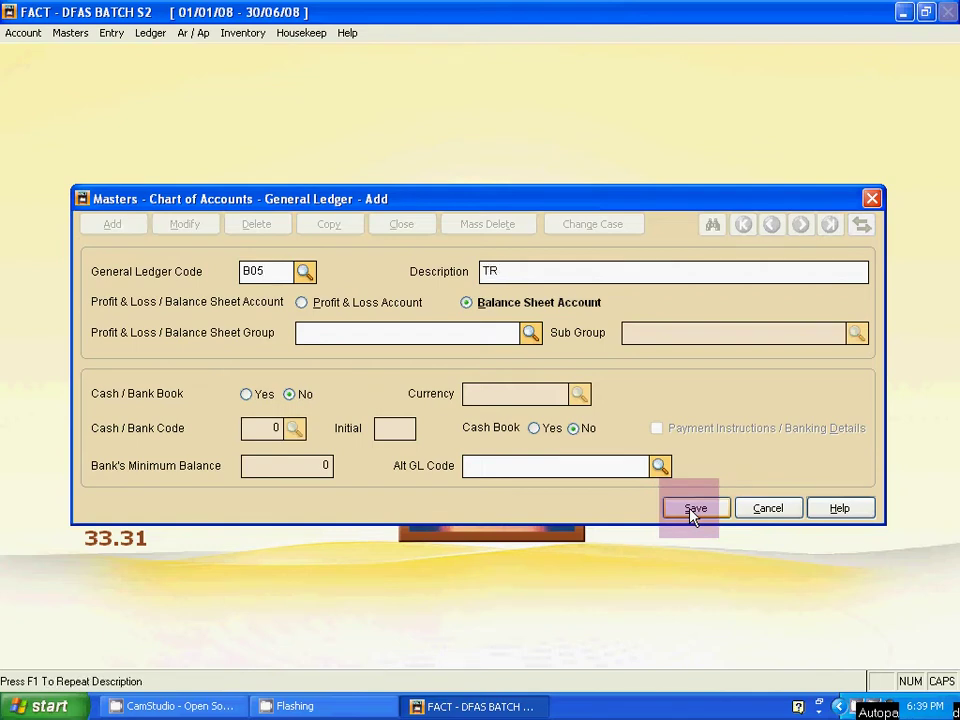
pyautogui.write('ADE DEBTORS')
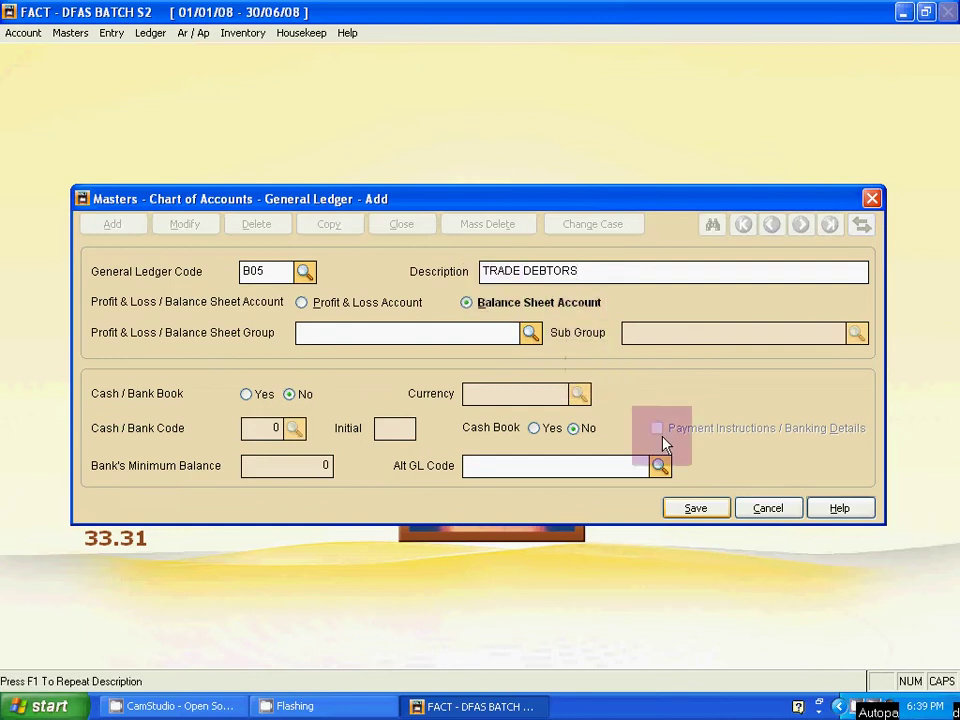
pyautogui.click(695, 510)
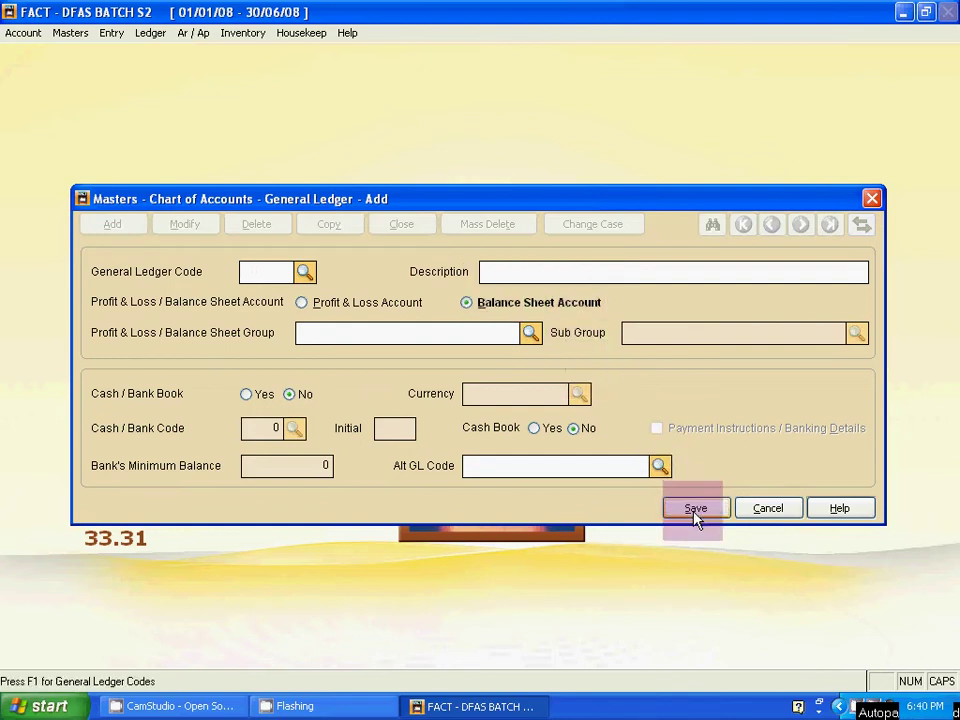
# - Add general ledger code B06 with the description TRADE CREDITORS as a balance sheet account and save it
pyautogui.write('B06')
pyautogui.press('Return')
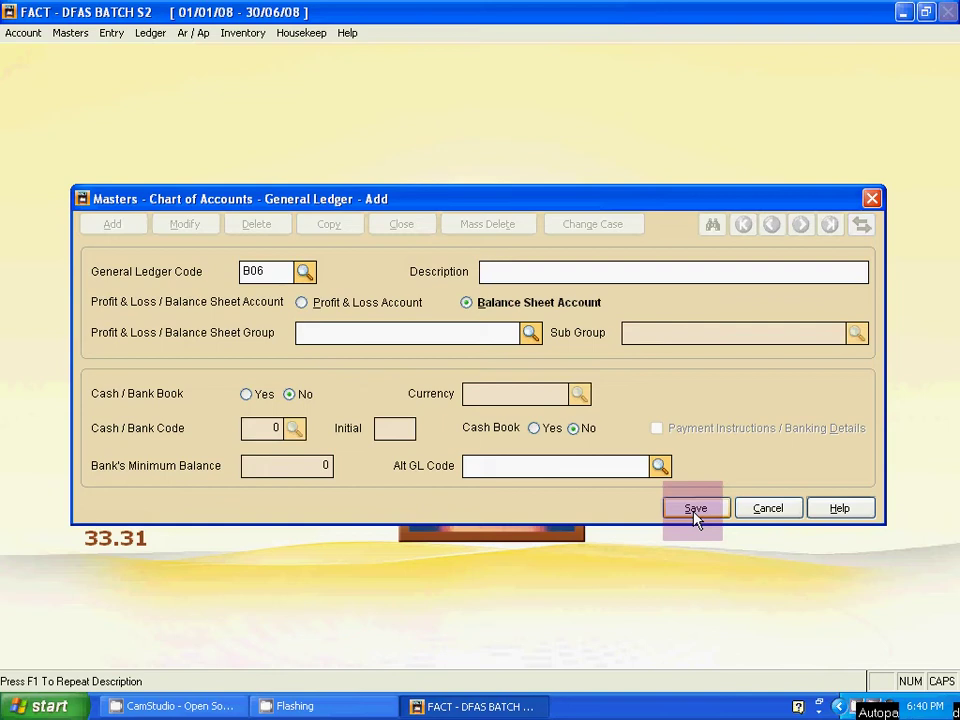
pyautogui.write('TRADE CREDITORS')
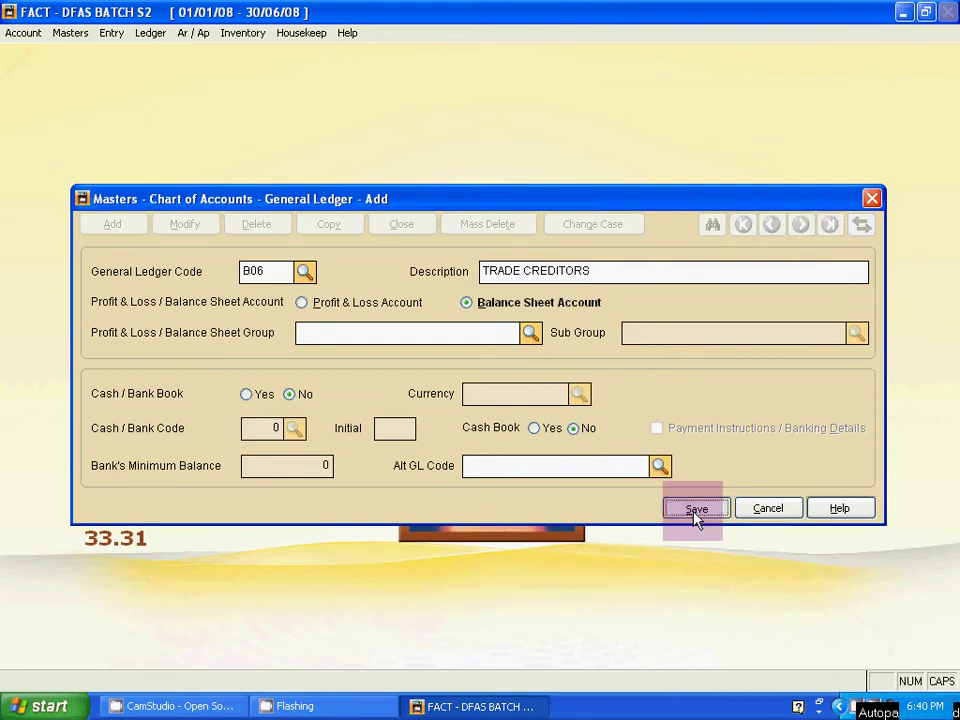
pyautogui.click(695, 510)
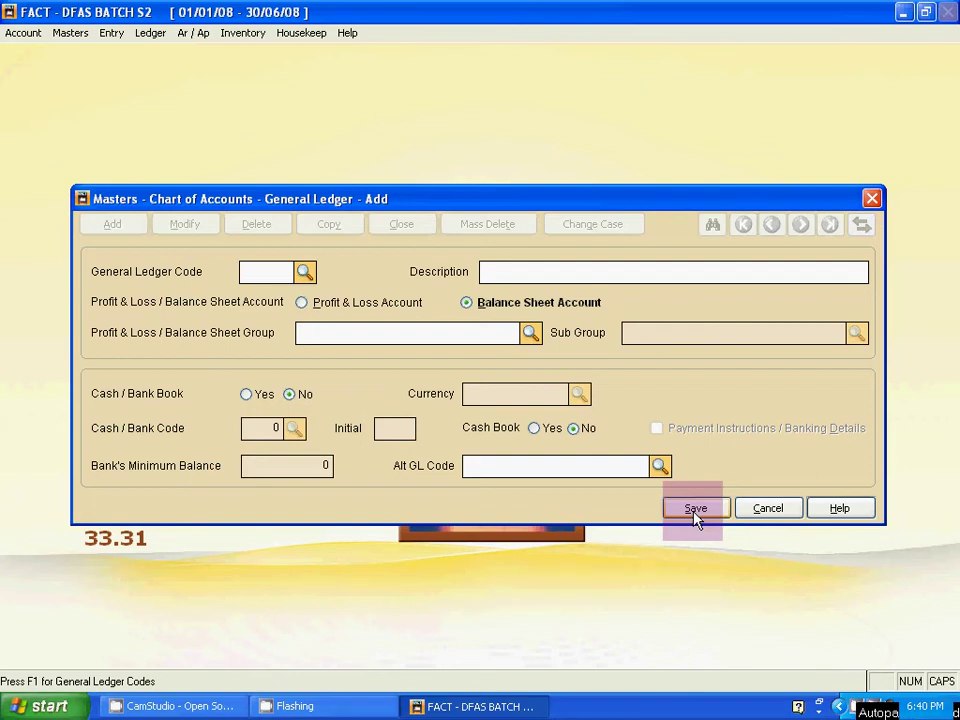
# - End the entry of new ledgers and review the list of general ledger codes created so far
pyautogui.click(696, 509)
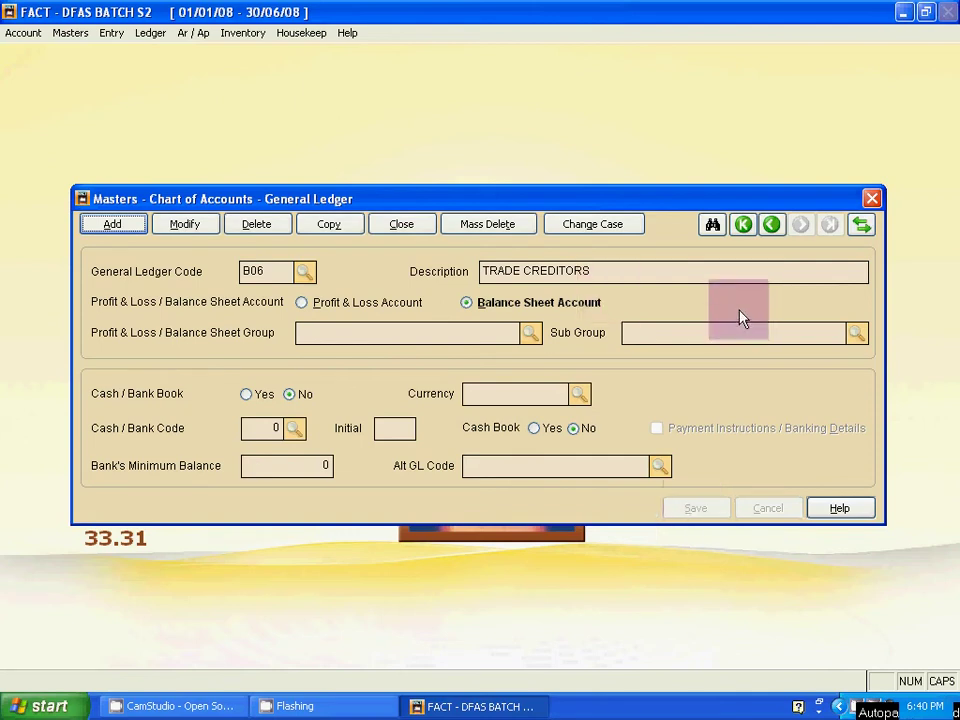
pyautogui.click(712, 225)
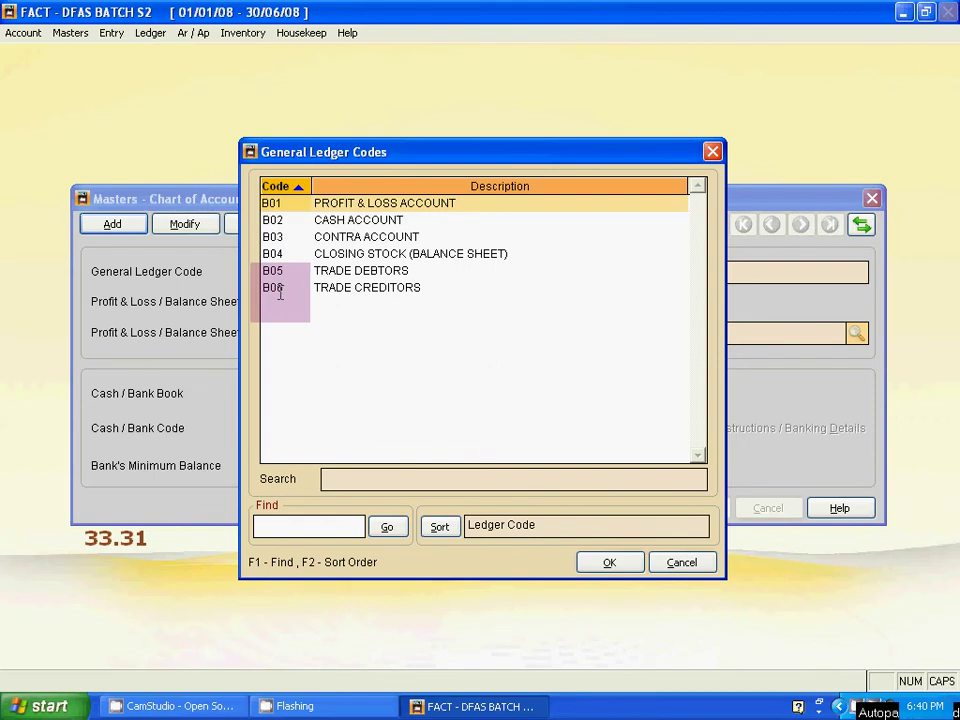
pyautogui.click(712, 151)
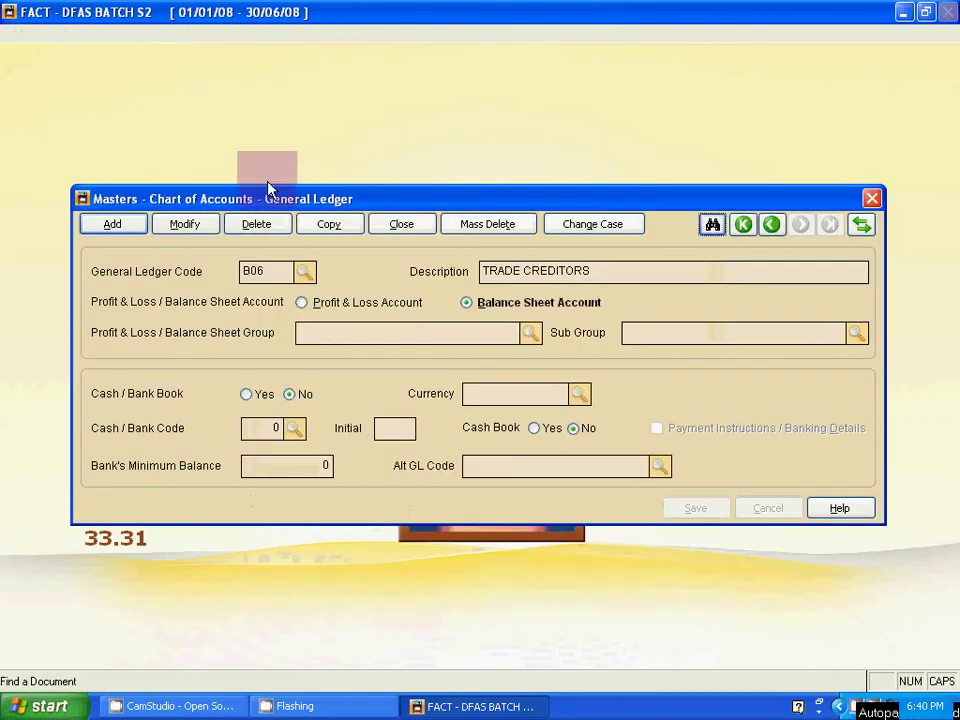
# - Enter a new general ledger with code P01 and the description OPENING STOCK (PROFIT & LOSS)
pyautogui.click(110, 224)
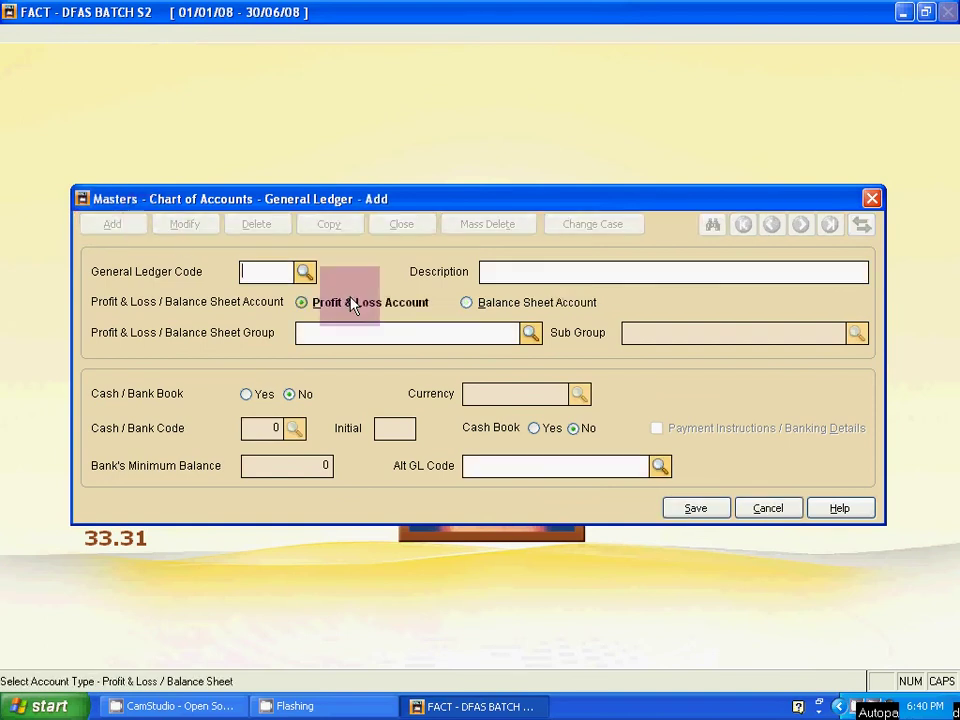
pyautogui.write('P01')
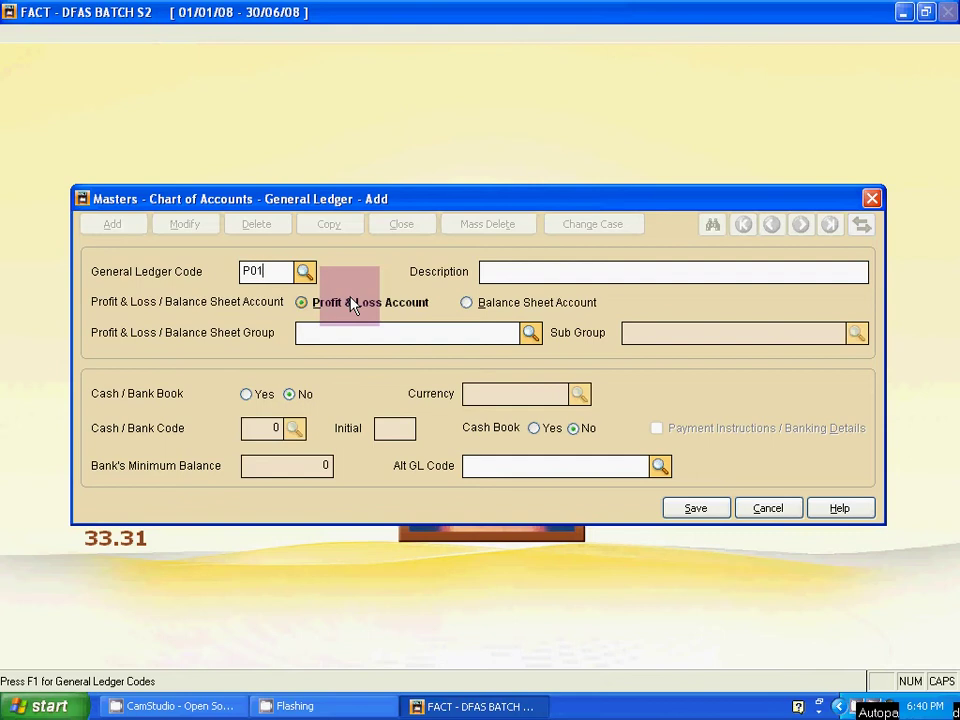
pyautogui.press('Return')
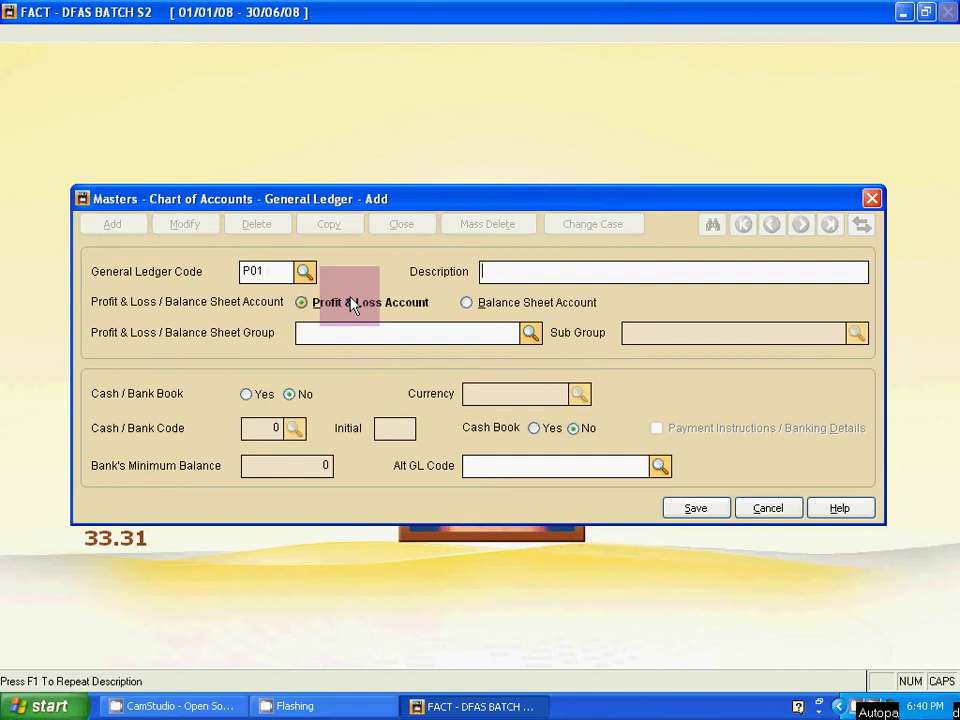
pyautogui.write('OPENING STOCK')
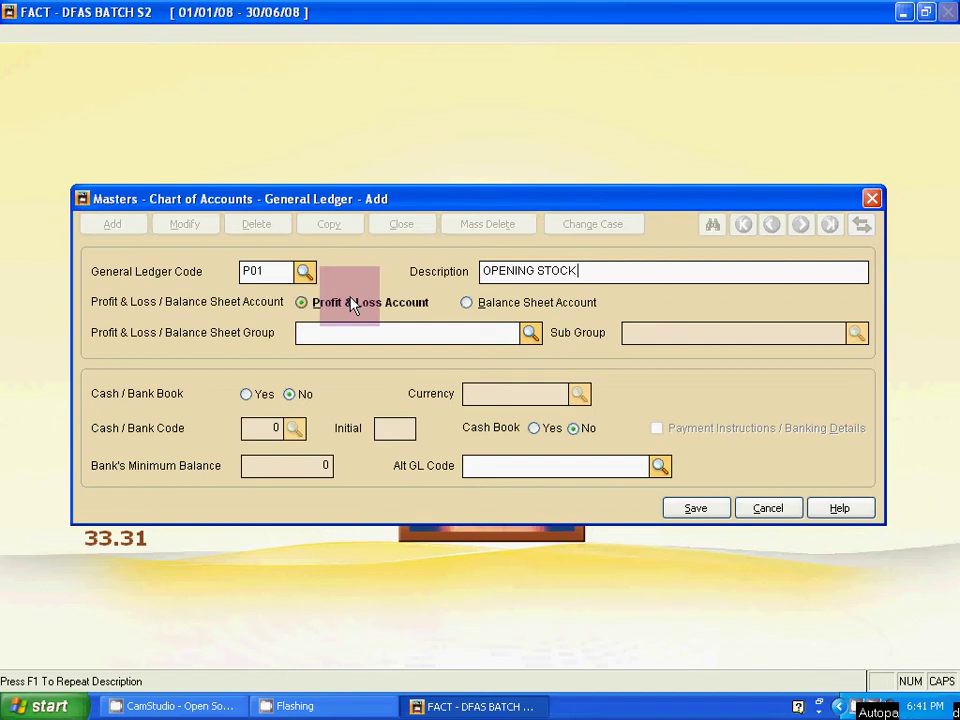
pyautogui.write(' (PRO')
pyautogui.write('FIT')
pyautogui.write(' %')
pyautogui.write(' IO')
pyautogui.press('BackSpace')
pyautogui.press('BackSpace')
pyautogui.write('LOSS)')
pyautogui.press('Left')
pyautogui.press('Left')
pyautogui.press('Left')
pyautogui.press('Left')
pyautogui.press('Left')
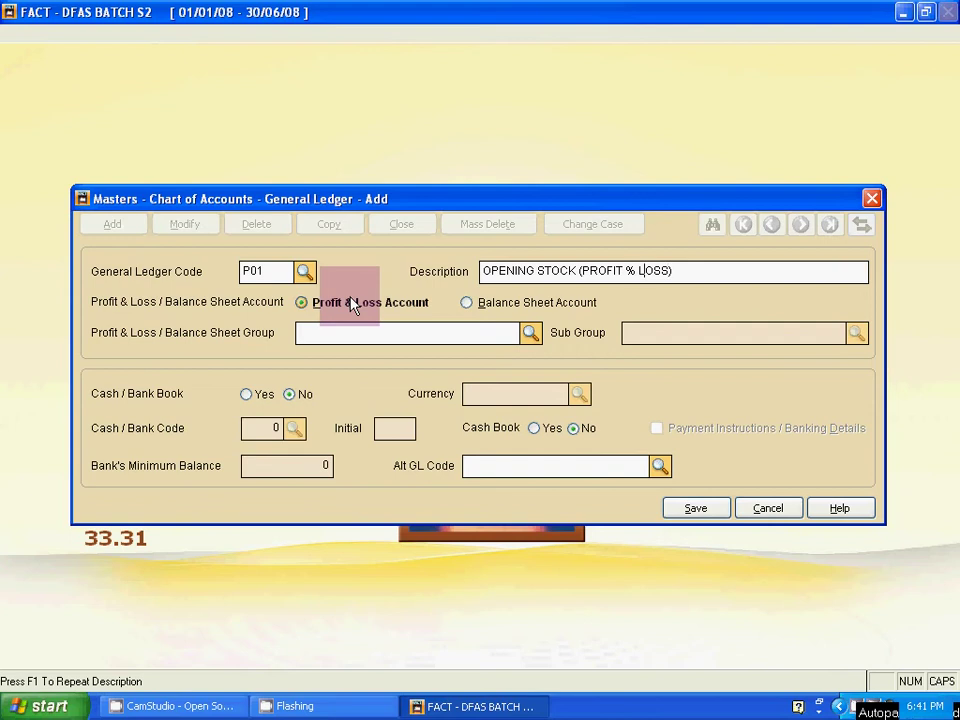
pyautogui.press('Left')
pyautogui.press('BackSpace')
pyautogui.press('BackSpace')
pyautogui.write('&')
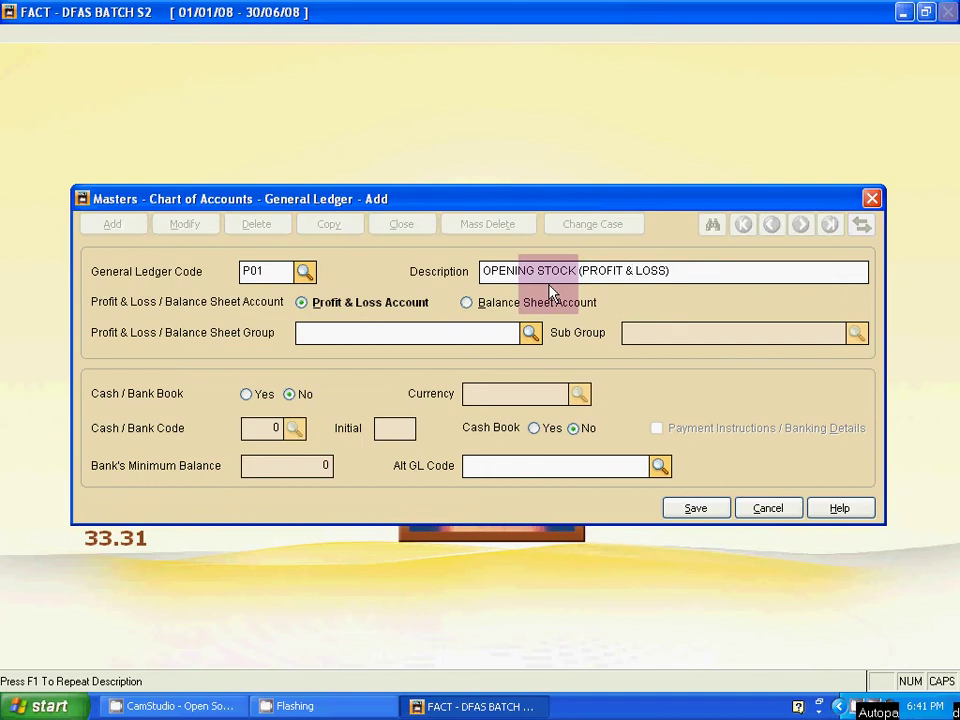
# - Classify the opening stock ledger as a profit & loss account and save it
pyautogui.press('Tab')
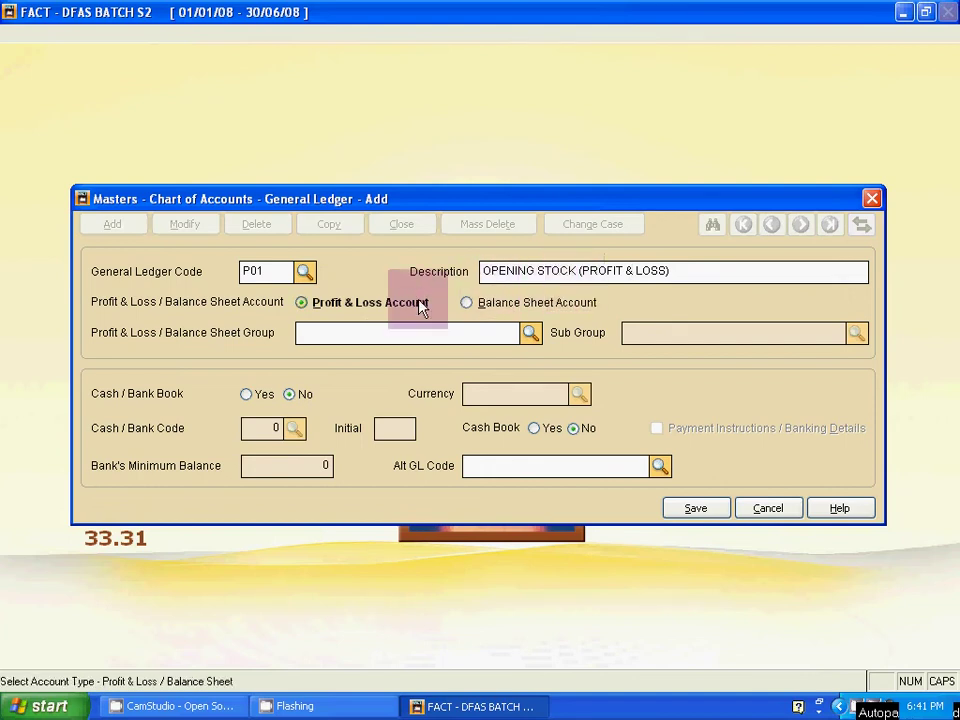
pyautogui.press('Tab')
pyautogui.click(302, 304)
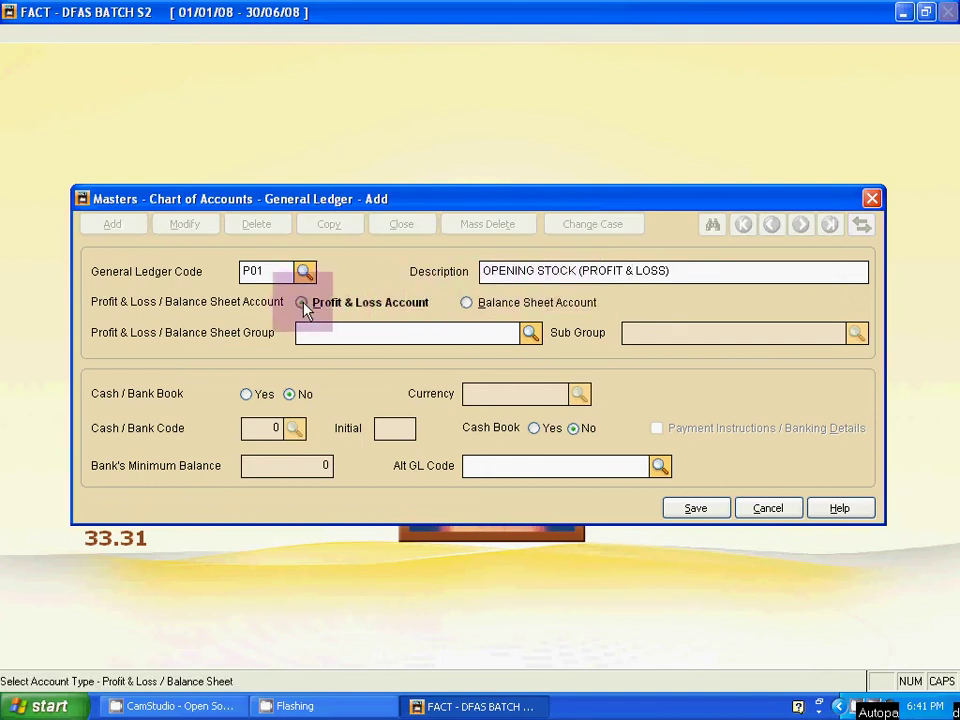
pyautogui.press('Tab')
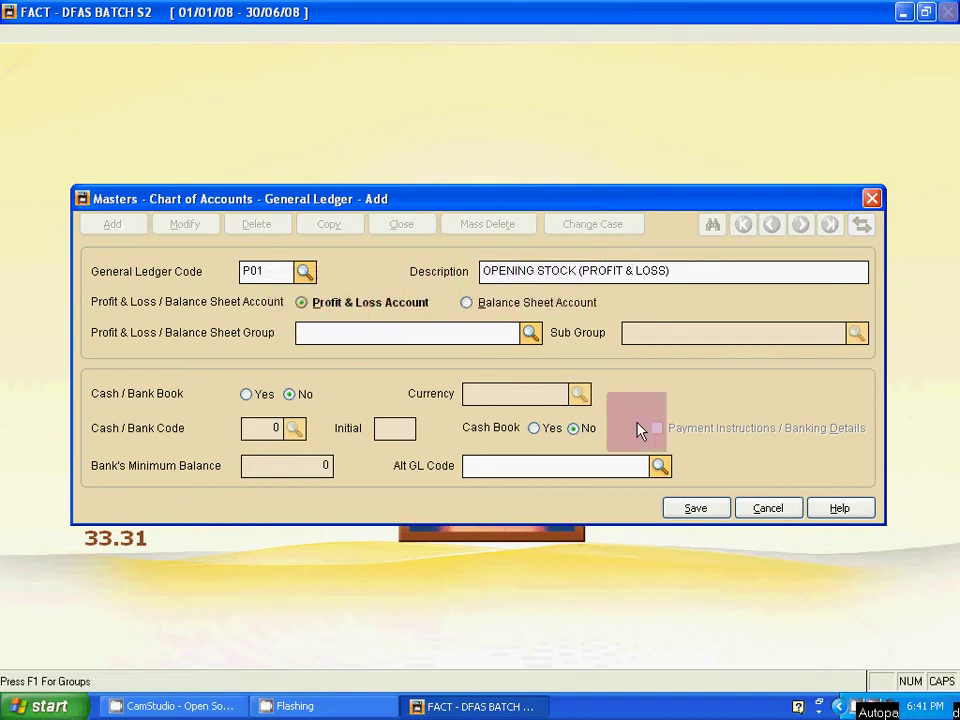
pyautogui.click(690, 512)
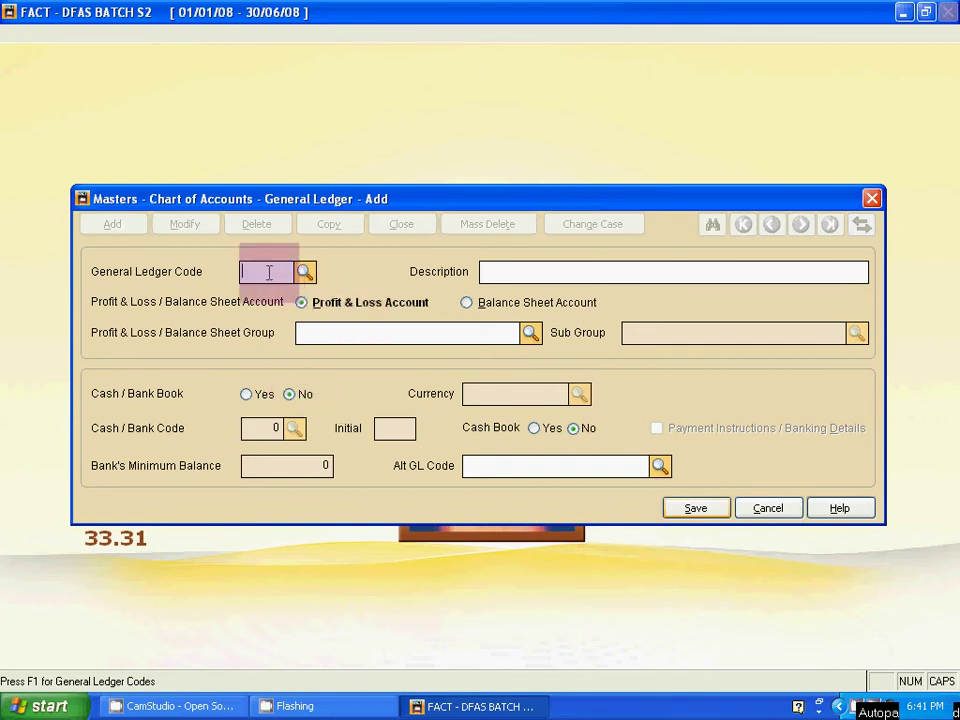
# - Add general ledger code P02 with the description CLOSING STOCK as a profit & loss account and save it
pyautogui.write('P02')
pyautogui.press('Tab')
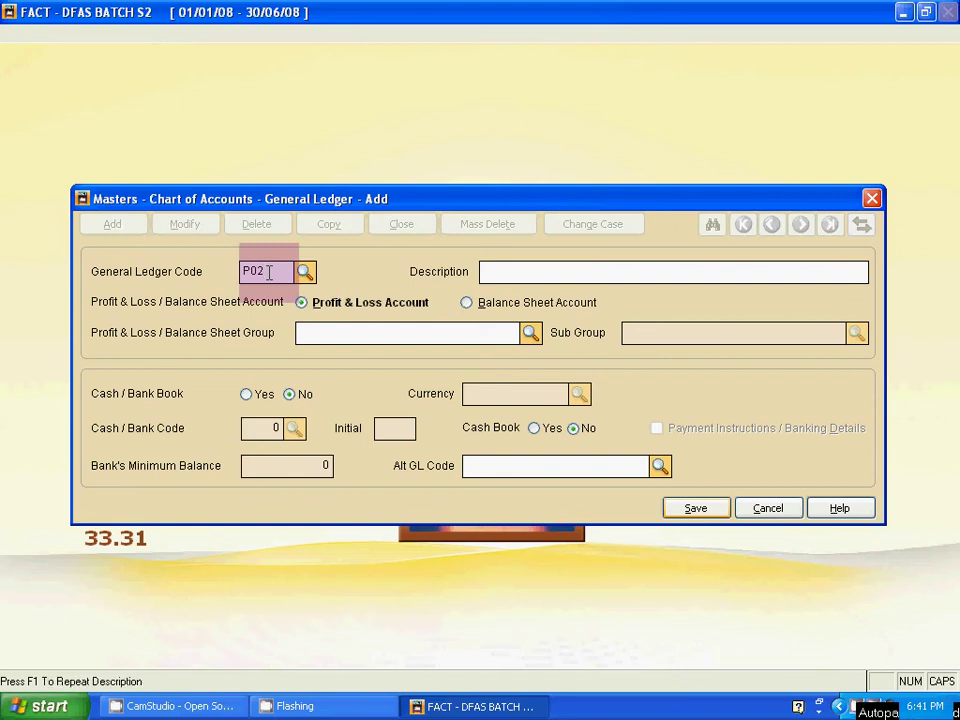
pyautogui.write('CLESONG STOCK')
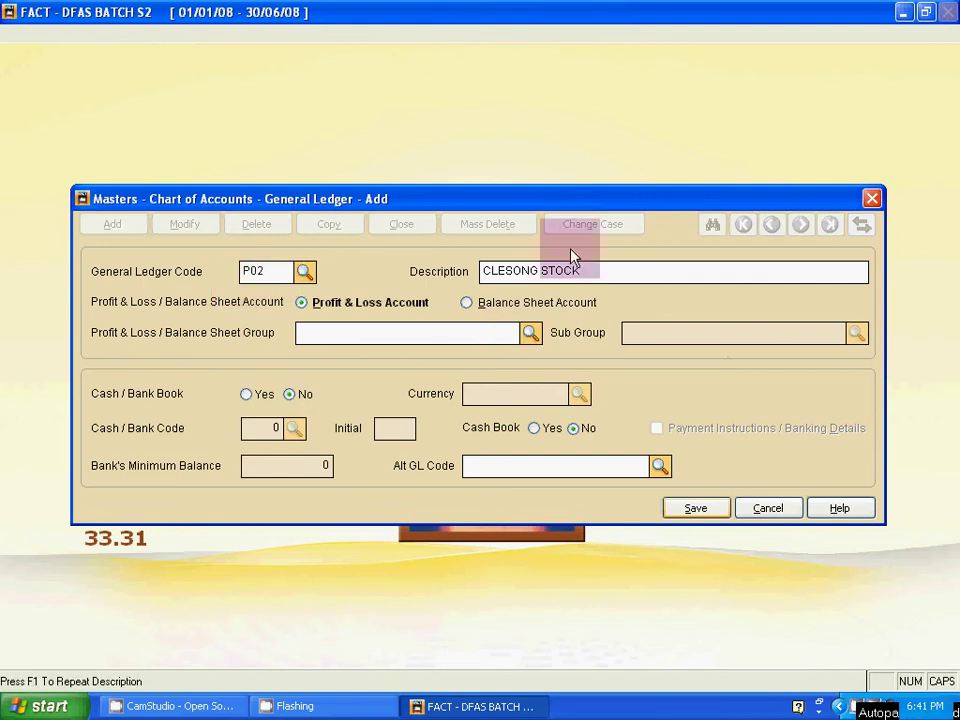
pyautogui.click(504, 271)
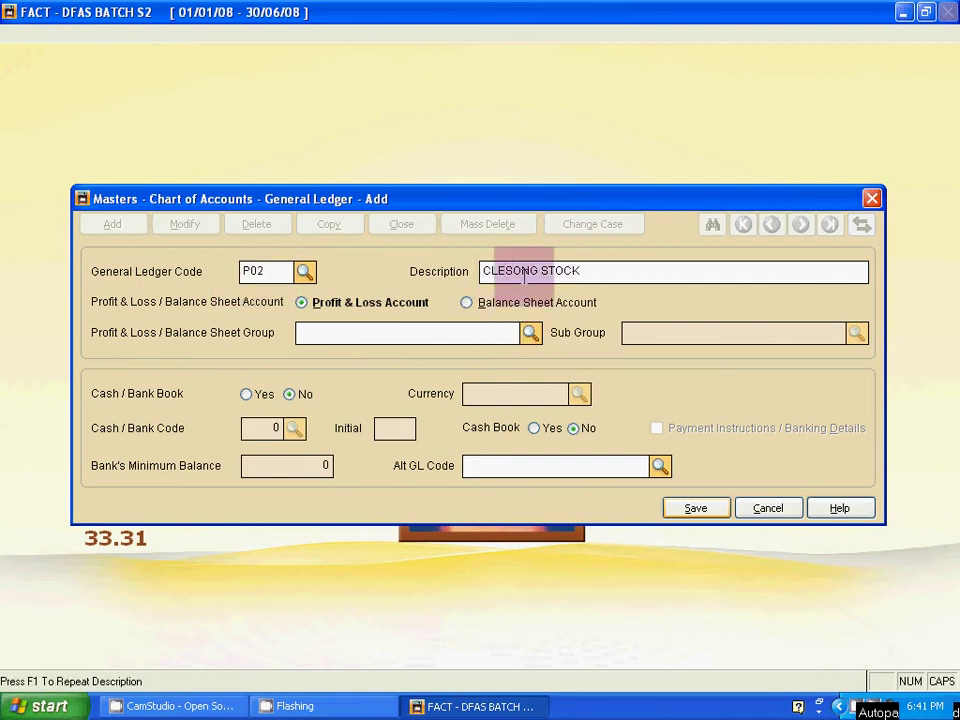
pyautogui.press('BackSpace')
pyautogui.write('O')
pyautogui.click(521, 271)
pyautogui.press('BackSpace')
pyautogui.write('I')
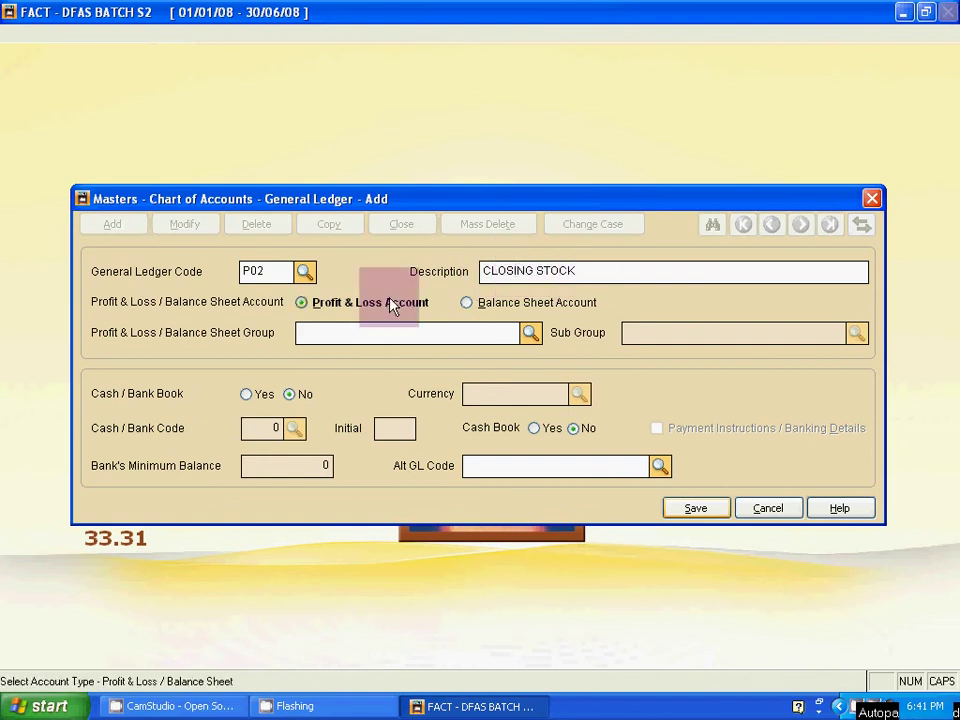
pyautogui.click(692, 510)
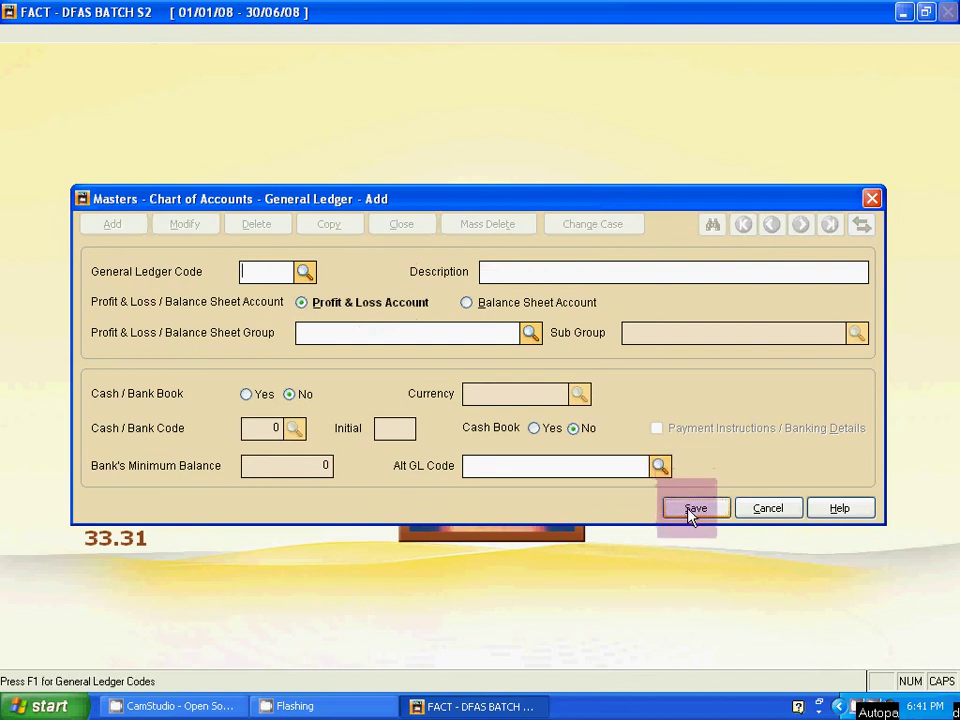
# - Add general ledger code P03 with the description PURCHASE ACCOUNT as a profit & loss account and save it
pyautogui.write('P03')
pyautogui.press('Return')
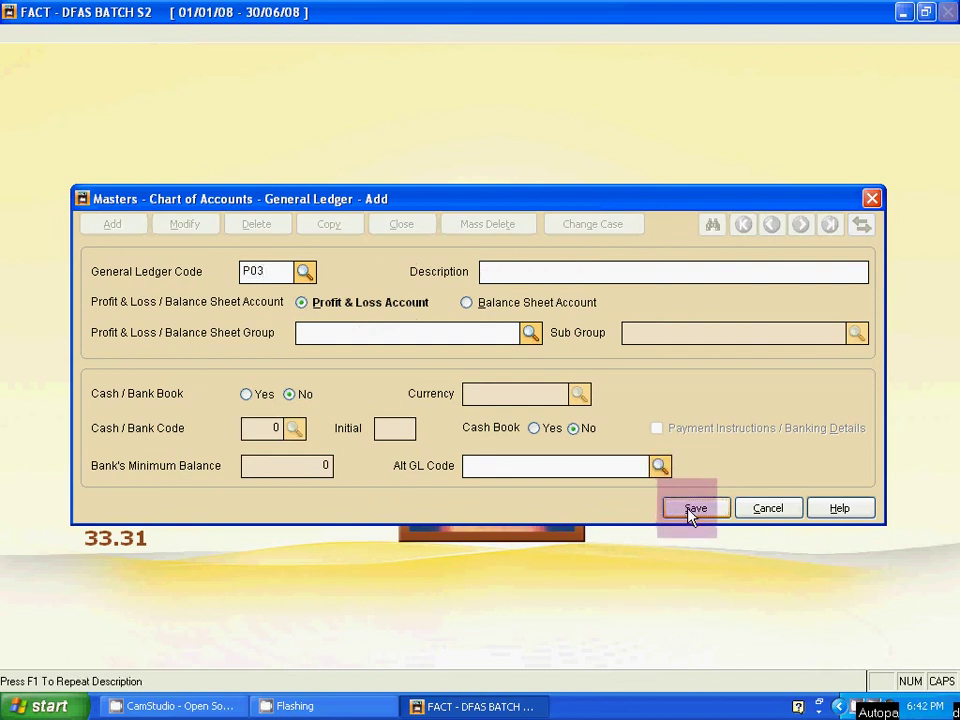
pyautogui.write('PURCHASE ACCOUNT')
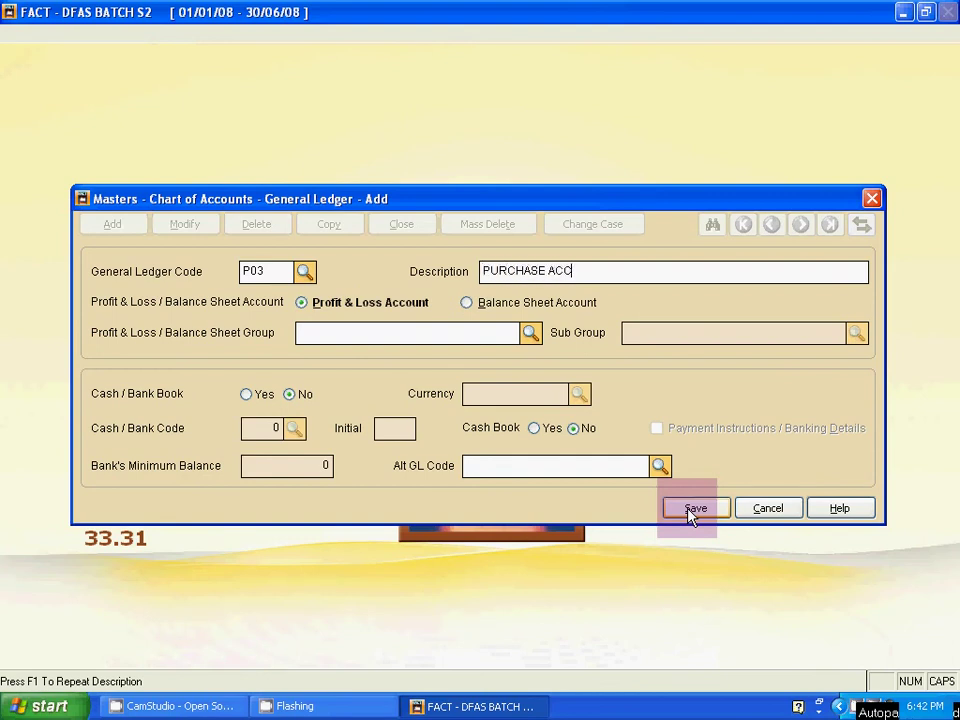
pyautogui.click(694, 509)
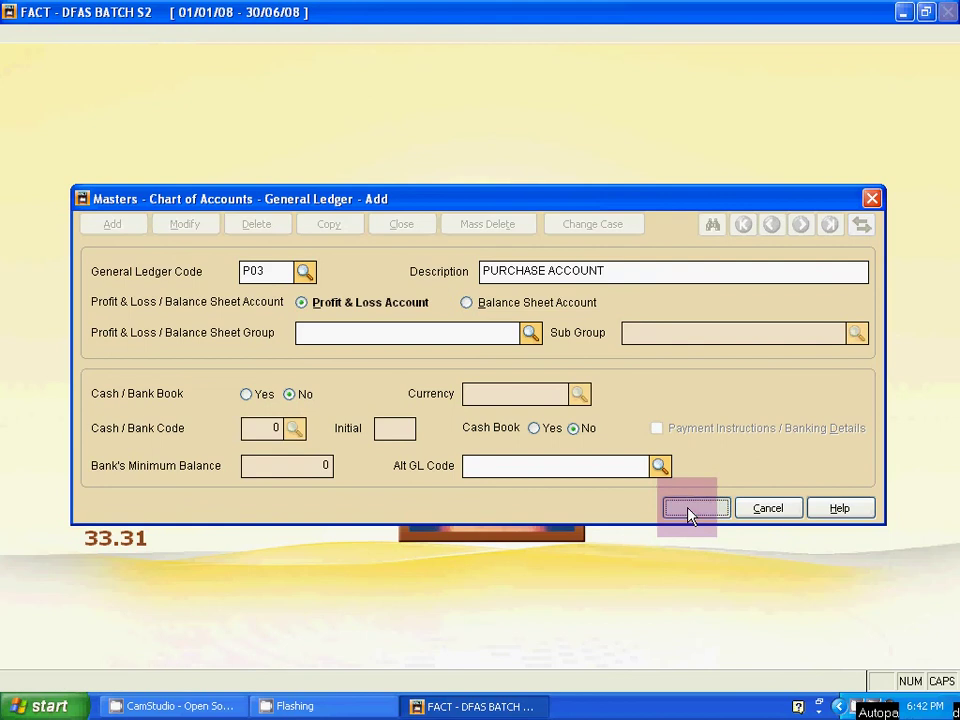
# - Add general ledger code P04 with the description SALES ACCOUNT as a profit & loss account and save it
pyautogui.write('P04')
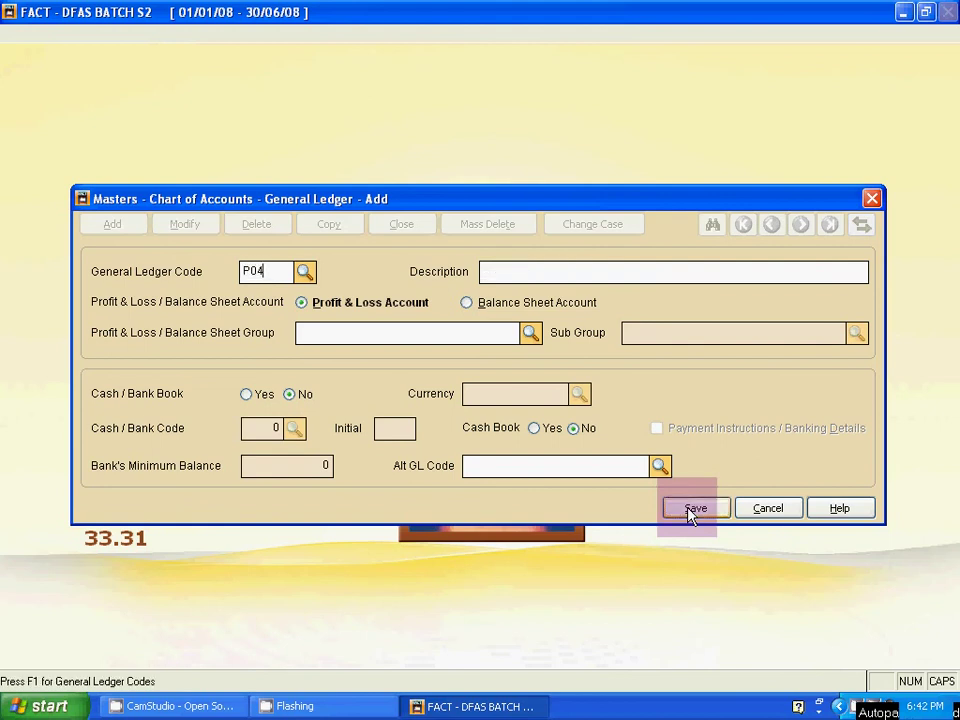
pyautogui.press('Tab')
pyautogui.write('SAL')
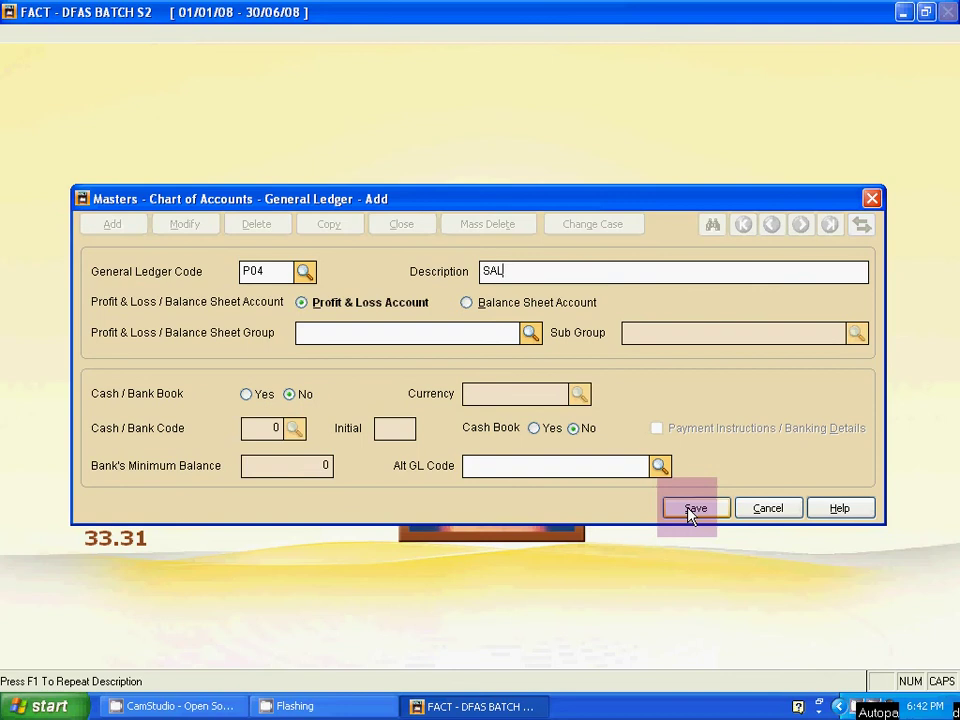
pyautogui.write('ES ACCOUNT')
pyautogui.click(690, 510)
# - Add general ledger code P05 with the description SALES RETURN ACCOUNT as a profit & loss account and save it
pyautogui.write('P05')
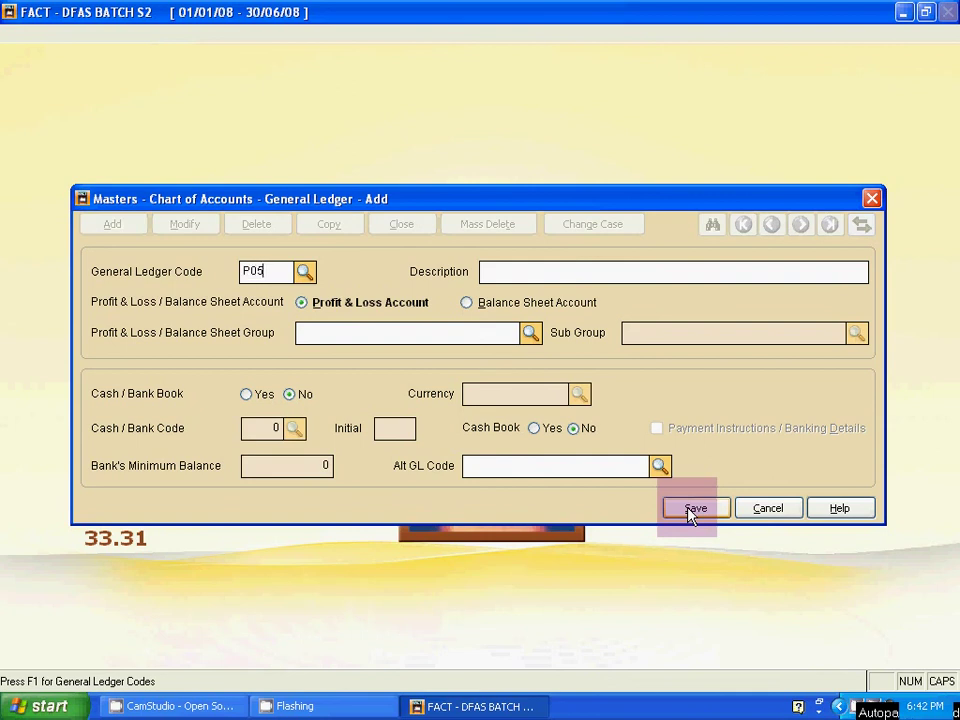
pyautogui.press('Tab')
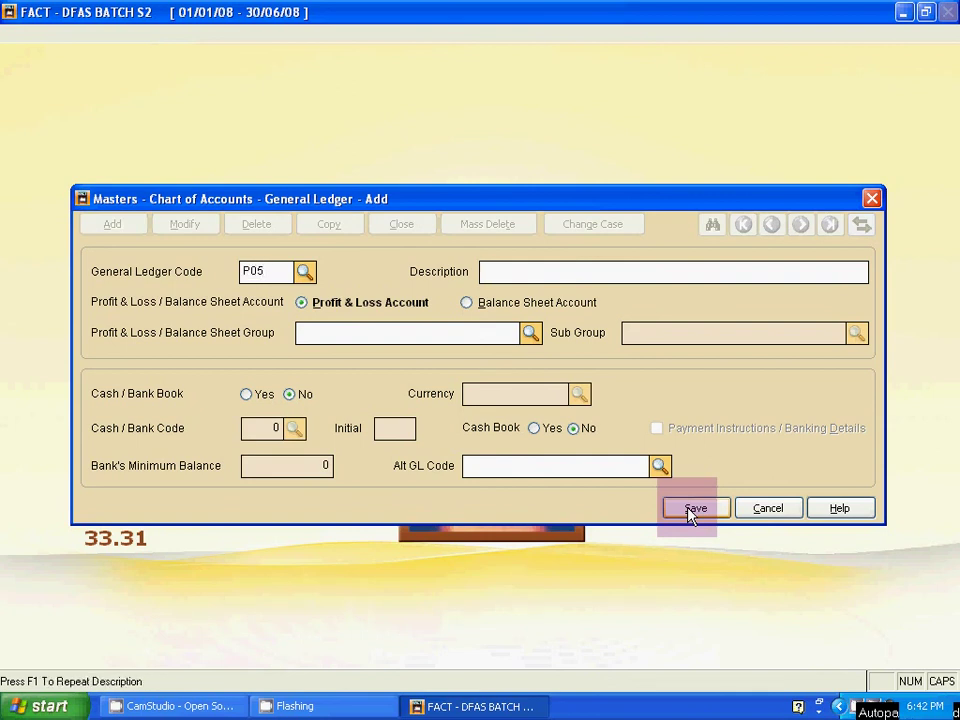
pyautogui.write('SALES RETURN')
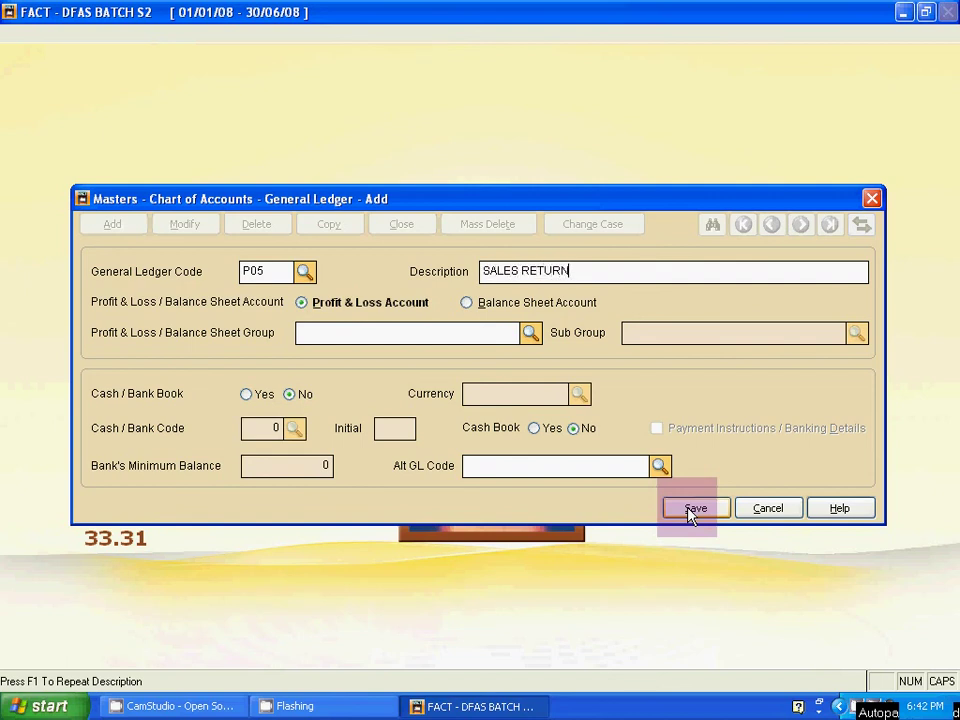
pyautogui.write(' ACCOUNT')
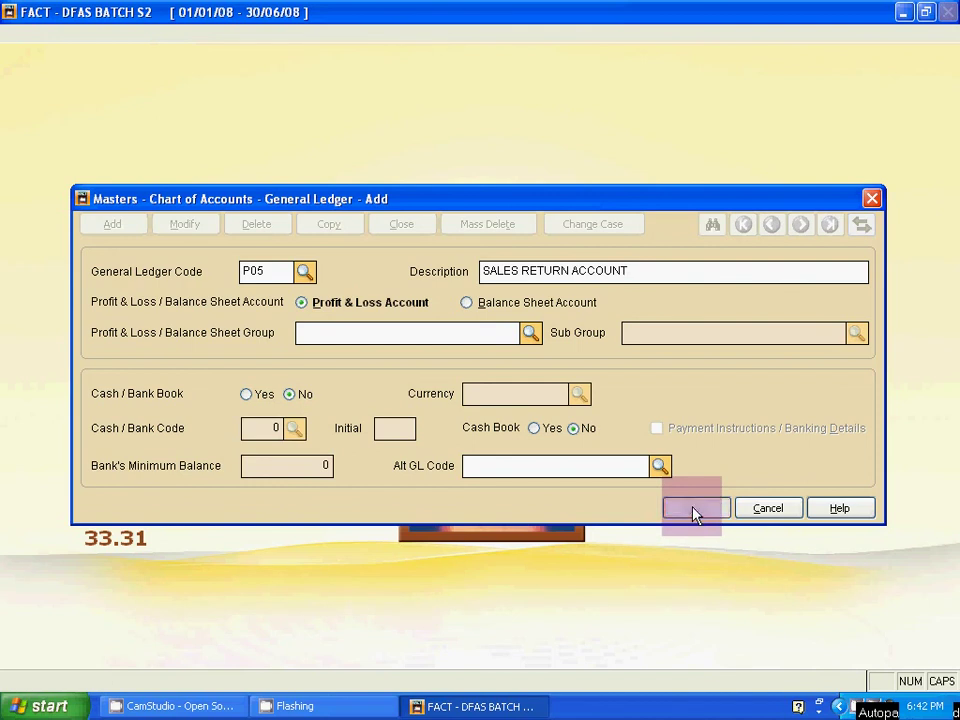
pyautogui.click(695, 509)
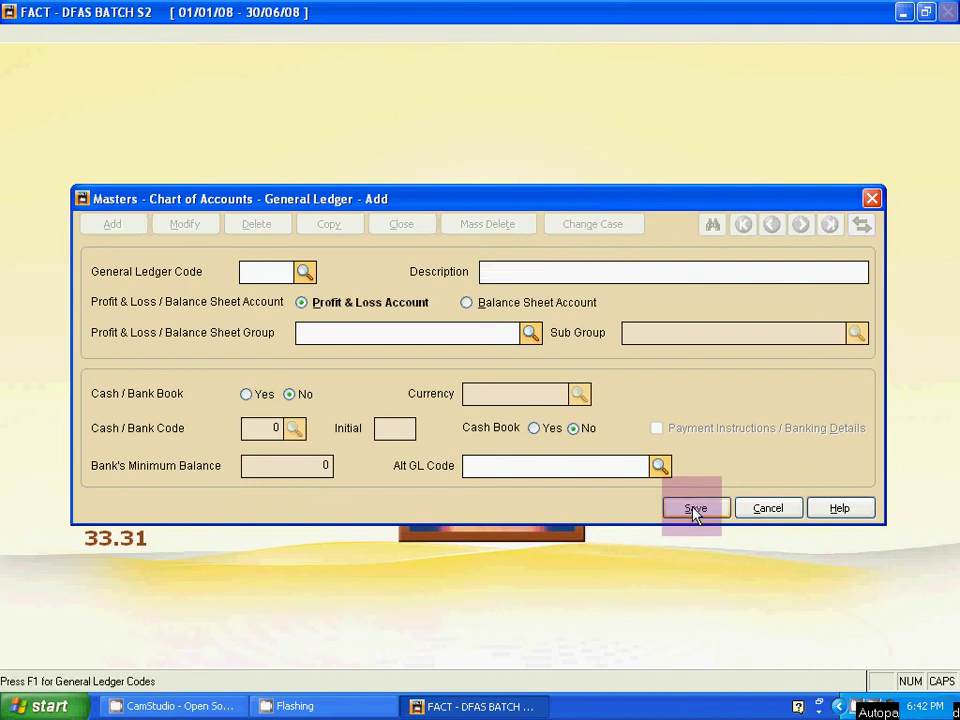
# - Add general ledger code P06 with the description PURCHASE RETURN ACCOUNT as a profit & loss account, save it and stop adding ledgers
pyautogui.write('P06')
pyautogui.press('Return')
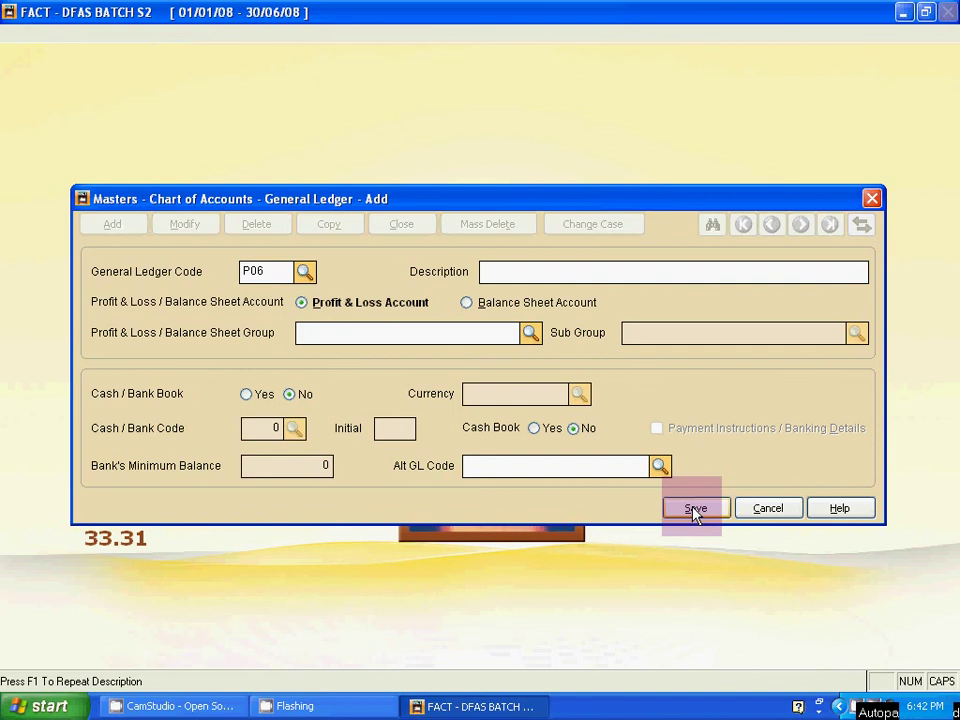
pyautogui.write('PURCHA')
pyautogui.write('SE')
pyautogui.write('TE')
pyautogui.press('BackSpace')
pyautogui.press('BackSpace')
pyautogui.write('RETURN ACCOUNT')
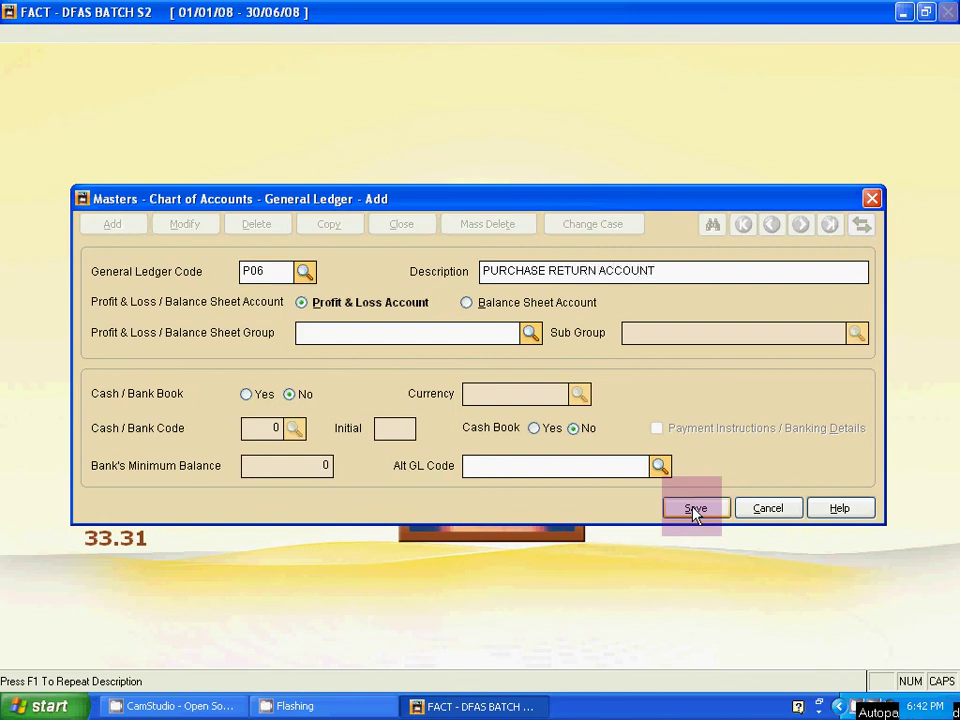
pyautogui.click(695, 509)
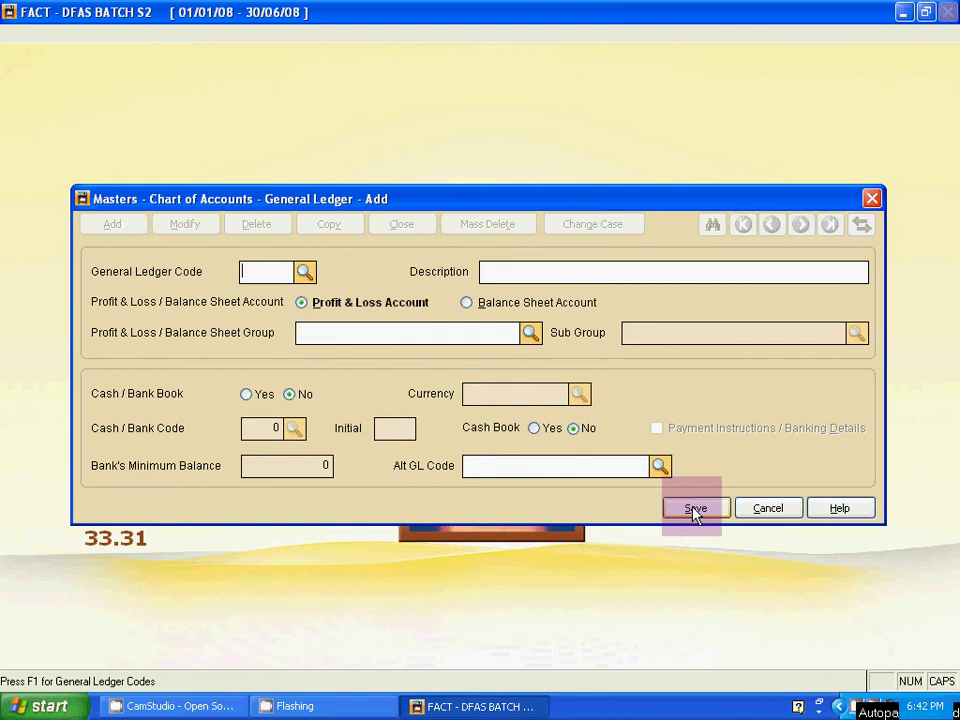
pyautogui.click(695, 511)
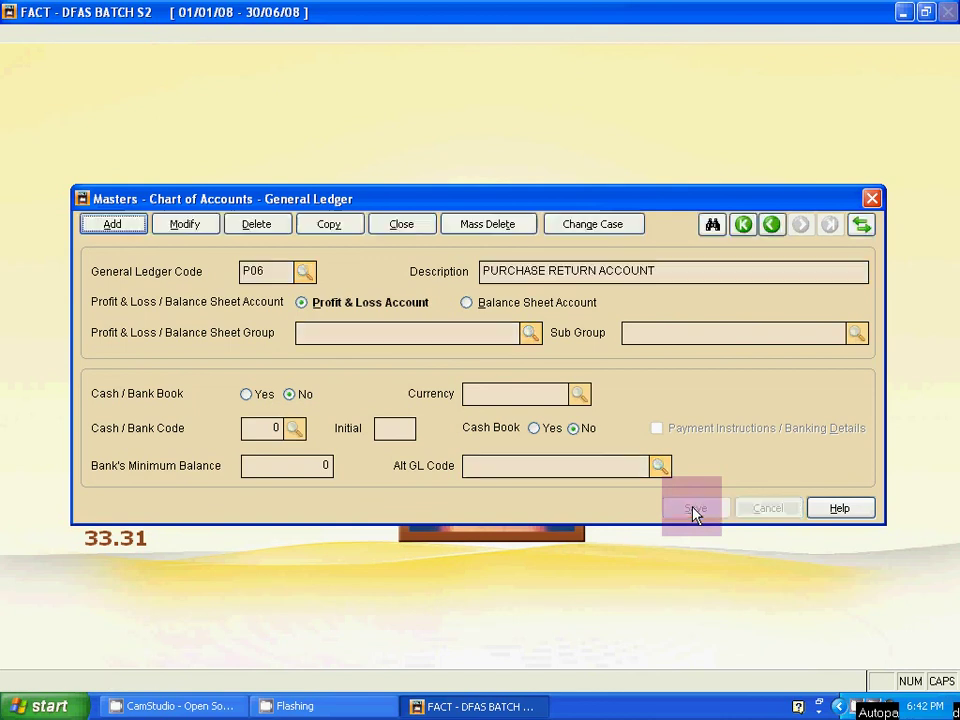
# - Review the list of general ledger codes and display the record of B02 CASH ACCOUNT
pyautogui.click(711, 227)
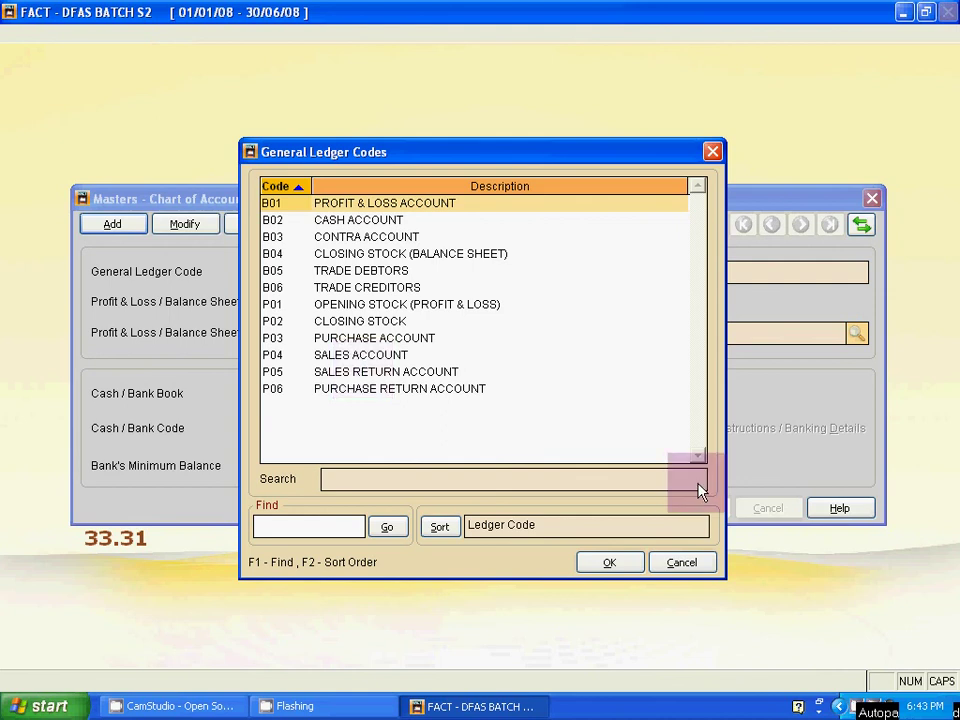
pyautogui.click(680, 563)
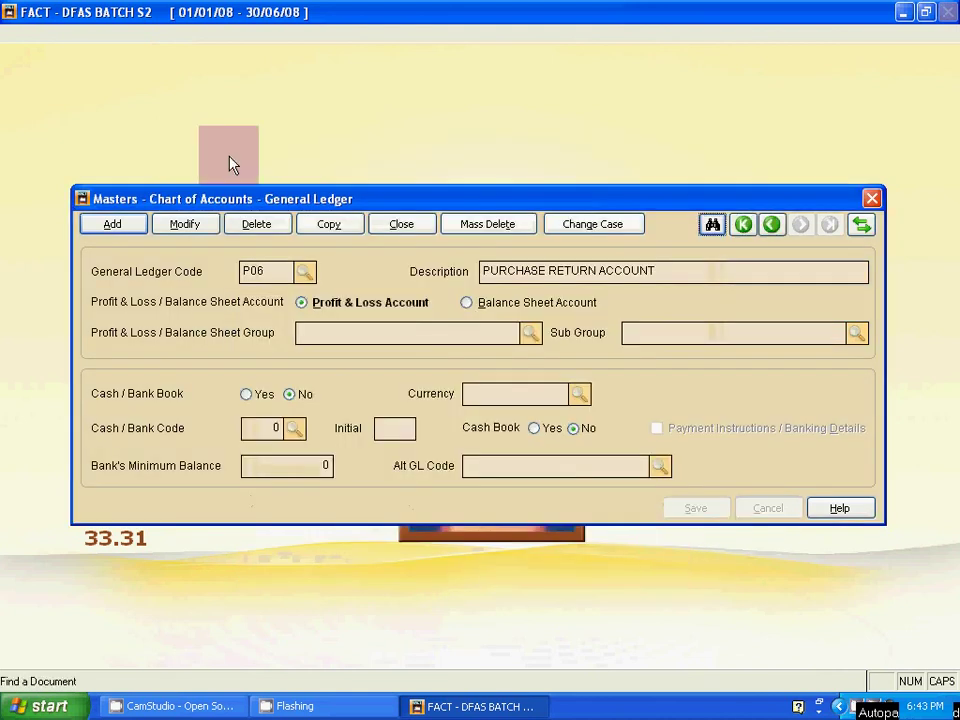
pyautogui.click(712, 225)
pyautogui.click(418, 220)
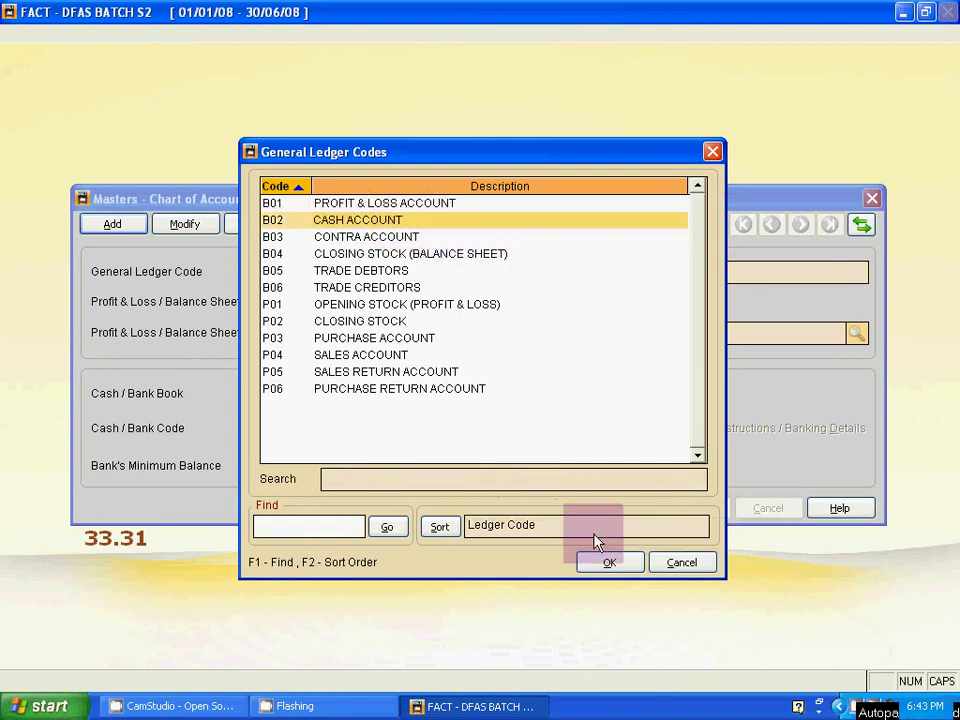
pyautogui.click(609, 563)
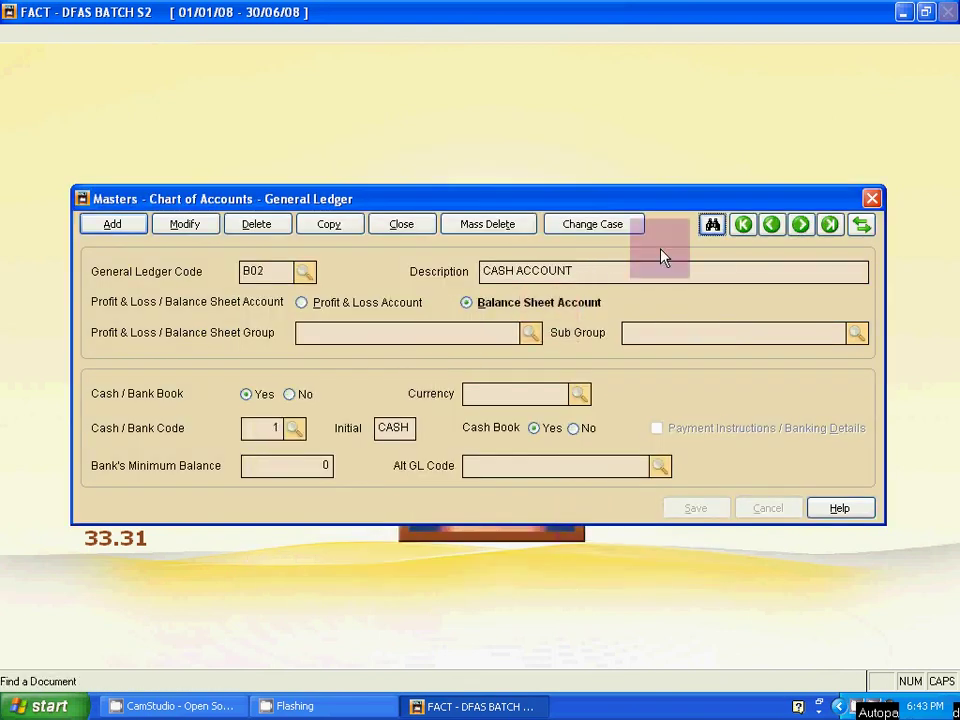
# - Find P02 CLOSING STOCK in the general ledger code list and display its record
pyautogui.click(712, 224)
pyautogui.click(400, 320)
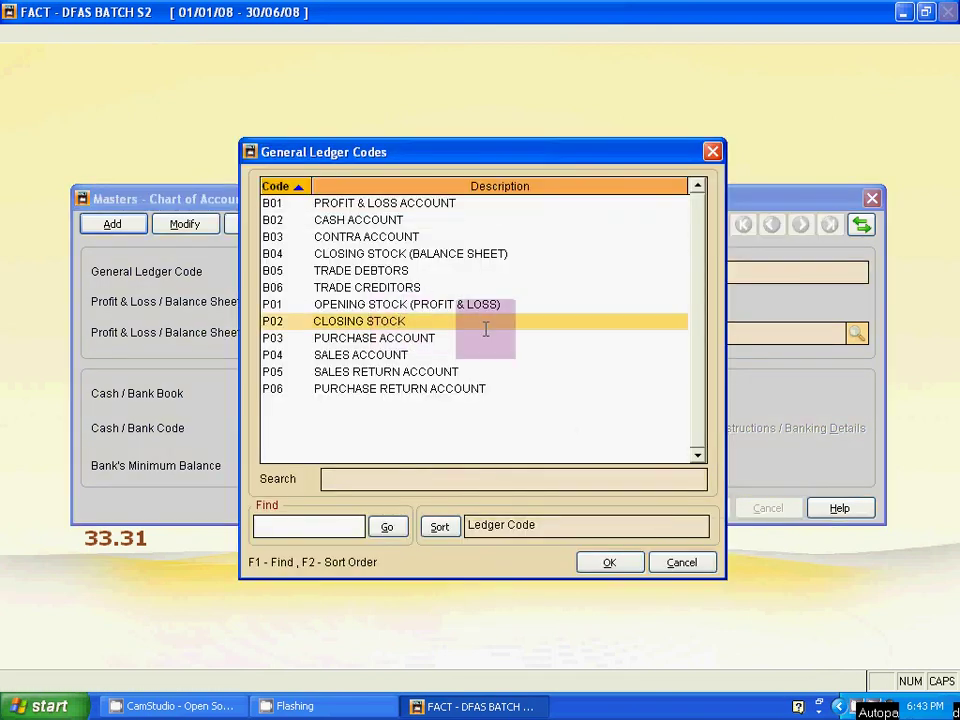
pyautogui.click(610, 564)
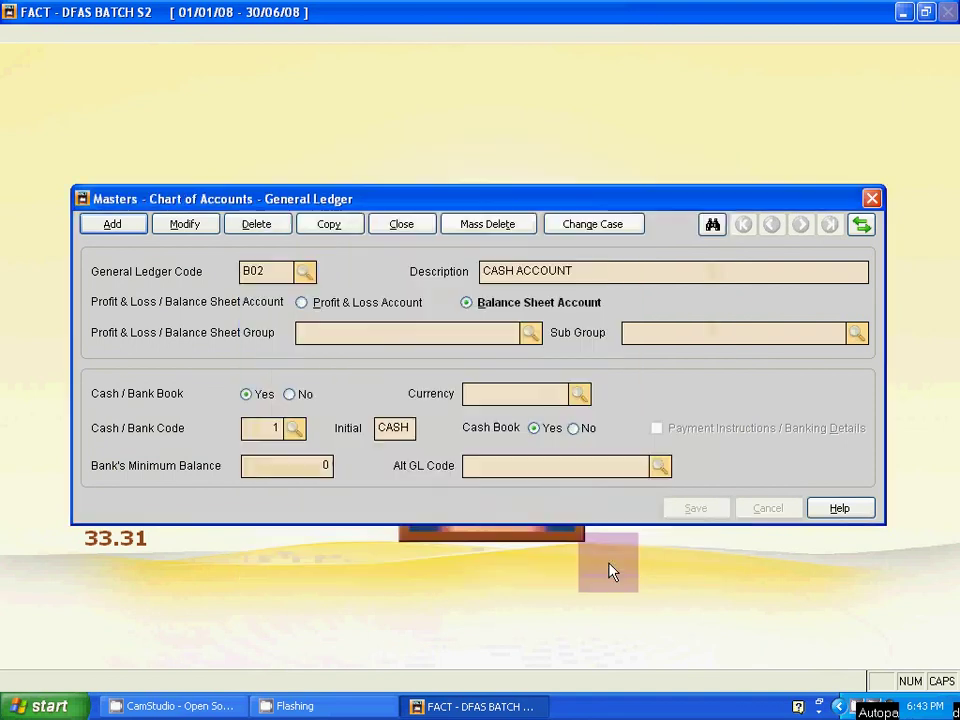
pyautogui.click(711, 225)
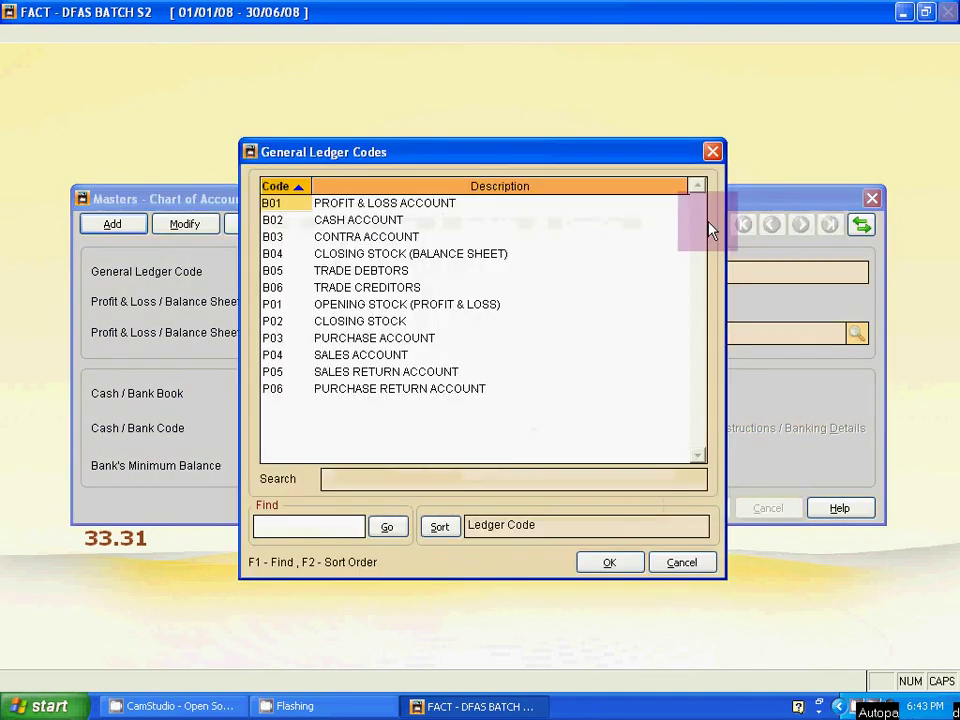
pyautogui.press('Escape')
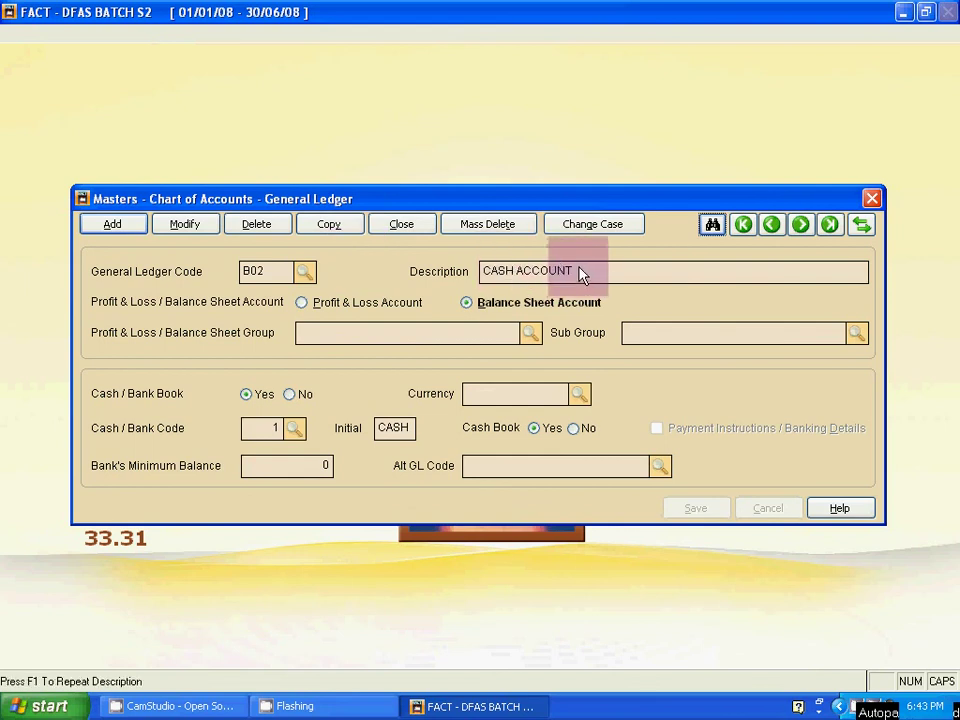
pyautogui.click(711, 224)
pyautogui.click(414, 321)
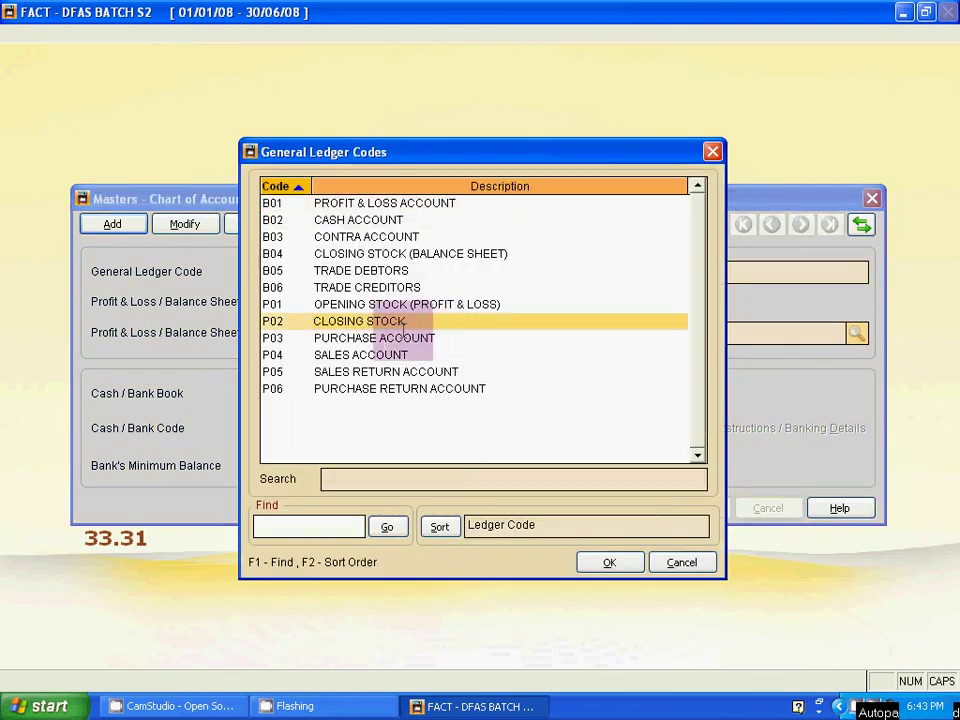
pyautogui.click(609, 563)
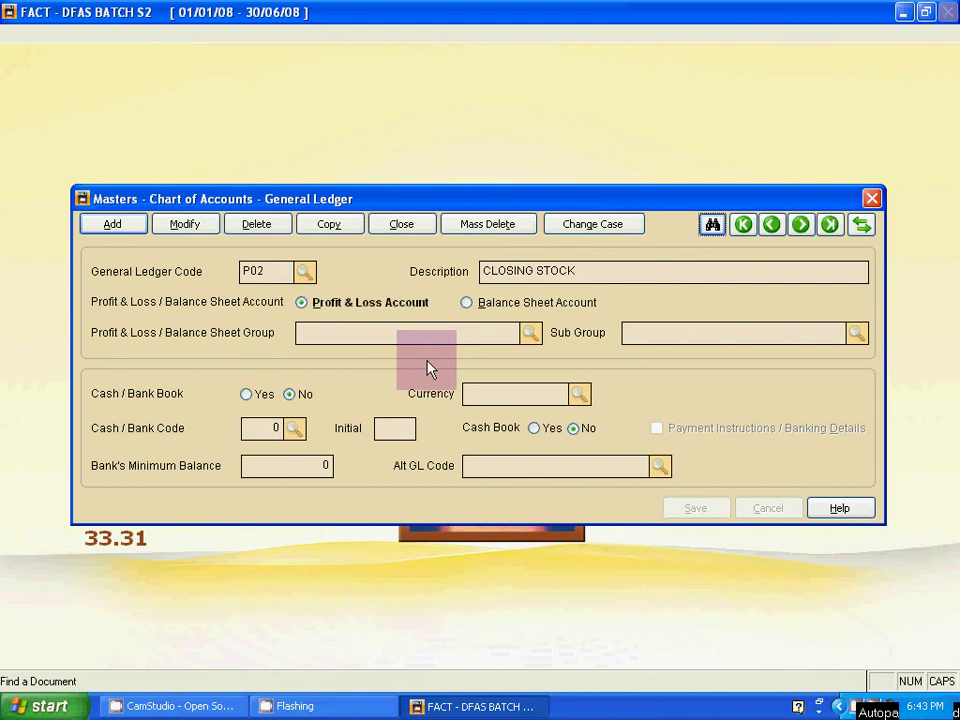